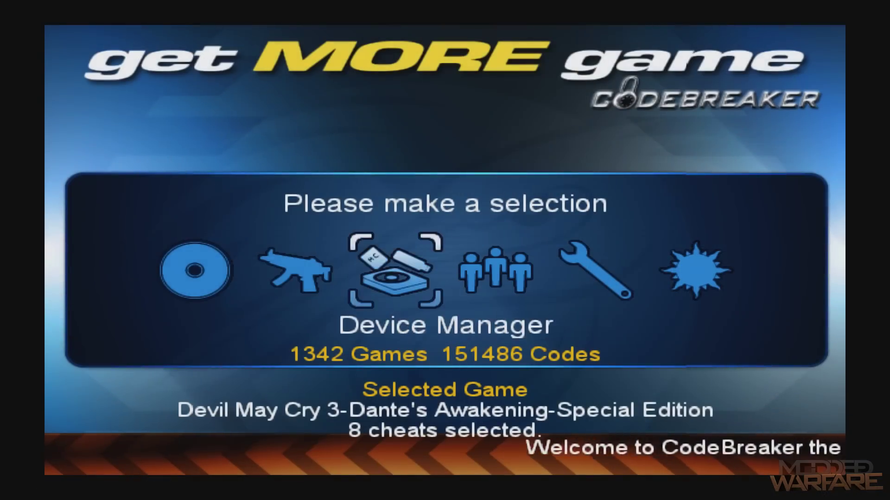
Open the games list for selecting cheats
{"action": "key", "text": "Left"}
{"action": "key", "text": "Right"}
{"action": "key", "text": "Right"}
{"action": "key", "text": "Left"}
{"action": "key", "text": "Left"}
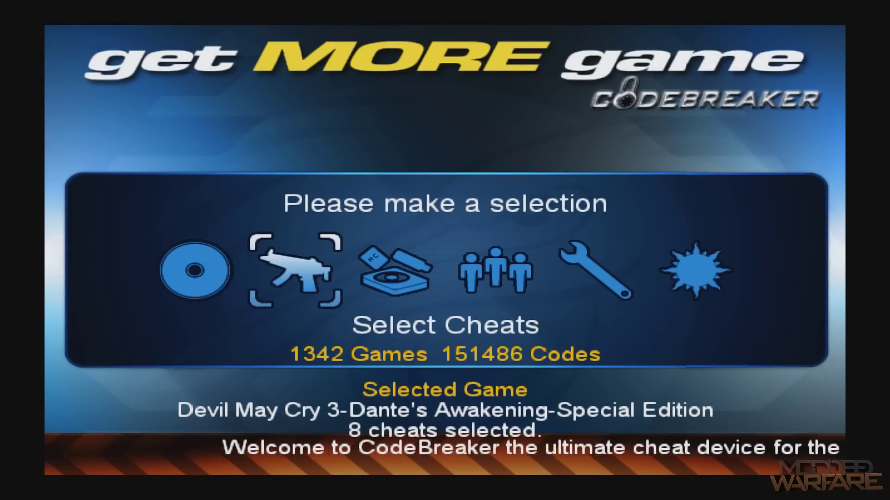
{"action": "key", "text": "Return"}
Go through the games list to the entry Devil May Cry 3-Dante's Awakening-Special Edition
{"action": "key", "text": "Down"}
{"action": "key", "text": "Down"}
{"action": "key", "text": "Down"}
{"action": "key", "text": "Down"}
{"action": "key", "text": "Down"}
{"action": "key", "text": "Down"}
{"action": "key", "text": "Down"}
{"action": "key", "text": "Down"}
{"action": "key", "text": "Down"}
{"action": "key", "text": "Down"}
{"action": "key", "text": "Down"}
{"action": "key", "text": "Down"}
{"action": "key", "text": "Down"}
{"action": "key", "text": "Down"}
{"action": "key", "text": "Down"}
{"action": "key", "text": "Down"}
{"action": "key", "text": "Down"}
{"action": "key", "text": "Down"}
{"action": "key", "text": "Down"}
{"action": "key", "text": "Down"}
{"action": "key", "text": "Down"}
{"action": "key", "text": "Down"}
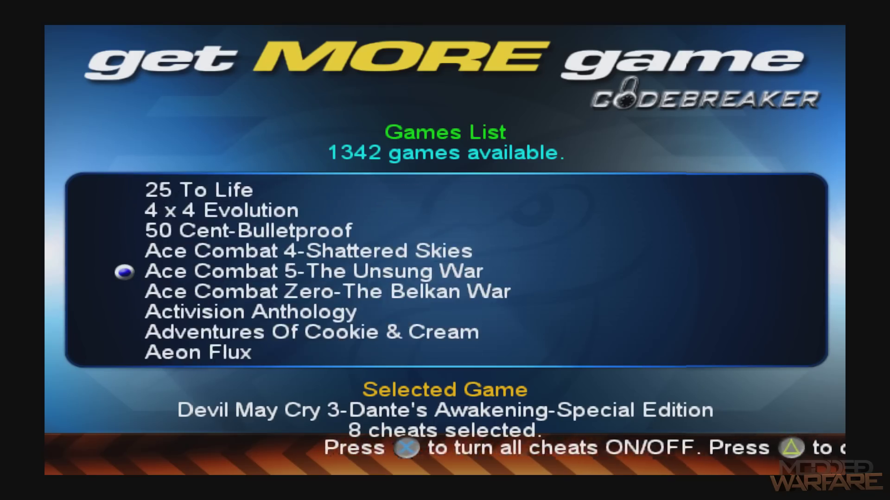
{"action": "key", "text": "Down"}
{"action": "key", "text": "Down"}
{"action": "key", "text": "Down"}
{"action": "key", "text": "Down"}
{"action": "key", "text": "Down"}
{"action": "key", "text": "Down"}
{"action": "key", "text": "Down"}
{"action": "key", "text": "Down"}
{"action": "key", "text": "Down"}
{"action": "key", "text": "Down"}
{"action": "key", "text": "Down"}
{"action": "key", "text": "Down"}
{"action": "key", "text": "Down"}
{"action": "key", "text": "Down"}
{"action": "key", "text": "Down"}
{"action": "key", "text": "Down"}
{"action": "key", "text": "Down"}
{"action": "key", "text": "Down"}
{"action": "key", "text": "Down"}
{"action": "key", "text": "Down"}
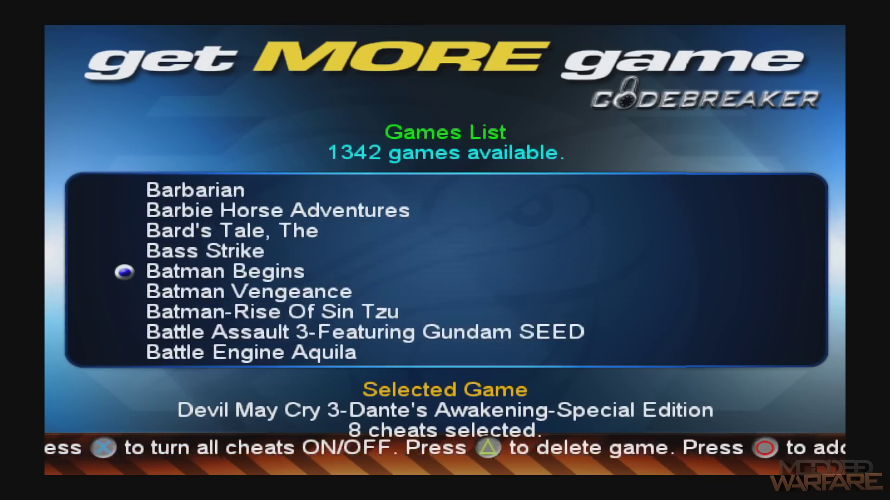
{"action": "key", "text": "Down"}
{"action": "key", "text": "Down"}
{"action": "key", "text": "Down"}
{"action": "key", "text": "Down"}
{"action": "key", "text": "Down"}
{"action": "key", "text": "Down"}
{"action": "key", "text": "Down"}
{"action": "key", "text": "Down"}
{"action": "key", "text": "Down"}
{"action": "key", "text": "Down"}
{"action": "key", "text": "Down"}
{"action": "key", "text": "Down"}
{"action": "key", "text": "Down"}
{"action": "key", "text": "Down"}
{"action": "key", "text": "Down"}
{"action": "key", "text": "Down"}
{"action": "key", "text": "Down"}
{"action": "key", "text": "Down"}
{"action": "key", "text": "Down"}
{"action": "key", "text": "Down"}
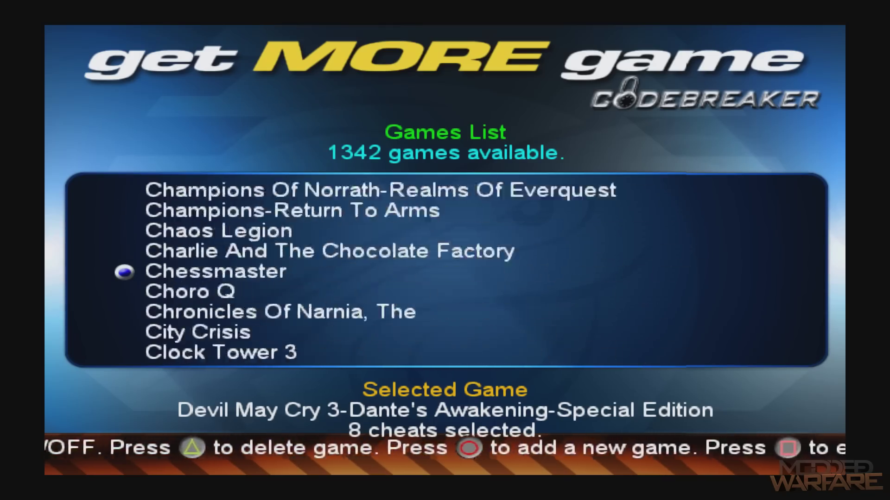
{"action": "key", "text": "Down"}
{"action": "key", "text": "Down"}
{"action": "key", "text": "Down"}
{"action": "key", "text": "Down"}
{"action": "key", "text": "Down"}
{"action": "key", "text": "Down"}
{"action": "key", "text": "Down"}
{"action": "key", "text": "Down"}
{"action": "key", "text": "Down"}
{"action": "key", "text": "Down"}
{"action": "key", "text": "Down"}
{"action": "key", "text": "Down"}
{"action": "key", "text": "Down"}
{"action": "key", "text": "Down"}
{"action": "key", "text": "Down"}
{"action": "key", "text": "Down"}
{"action": "key", "text": "Down"}
{"action": "key", "text": "Down"}
{"action": "key", "text": "Down"}
{"action": "key", "text": "Down"}
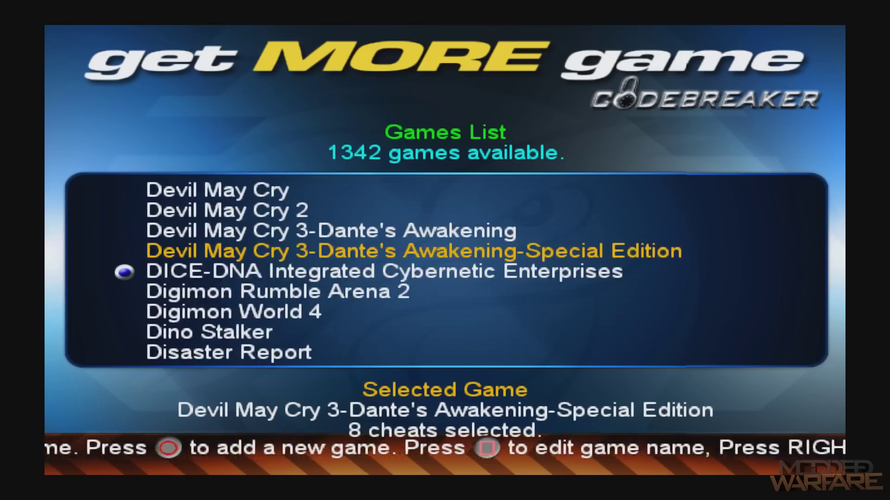
{"action": "key", "text": "Up"}
{"action": "key", "text": "Up"}
{"action": "key", "text": "Up"}
{"action": "key", "text": "Up"}
{"action": "key", "text": "Up"}
{"action": "key", "text": "Down"}
{"action": "key", "text": "Down"}
{"action": "key", "text": "Down"}
{"action": "key", "text": "Down"}
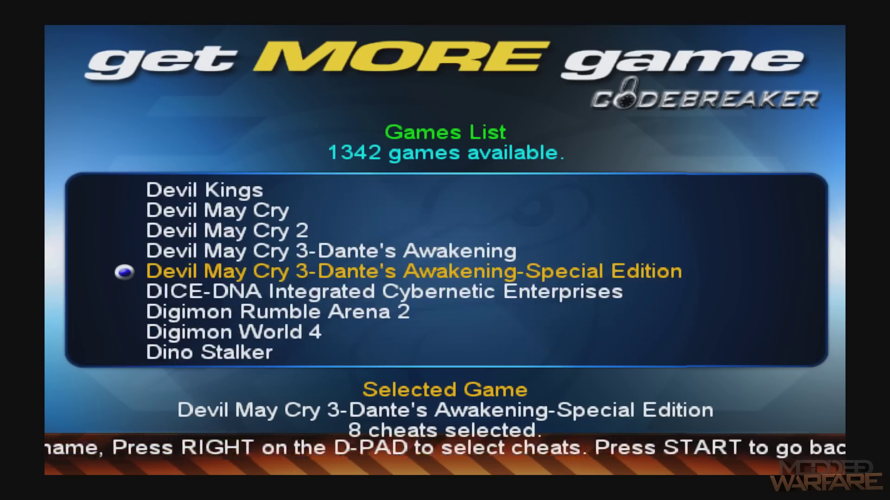
Turn off all cheats for Devil May Cry 3-Dante's Awakening-Special Edition so that the game is deselected
{"action": "key", "text": "Down"}
{"action": "key", "text": "Up"}
{"action": "key", "text": "Down"}
{"action": "key", "text": "Up"}
{"action": "key", "text": "Up"}
{"action": "key", "text": "Down"}
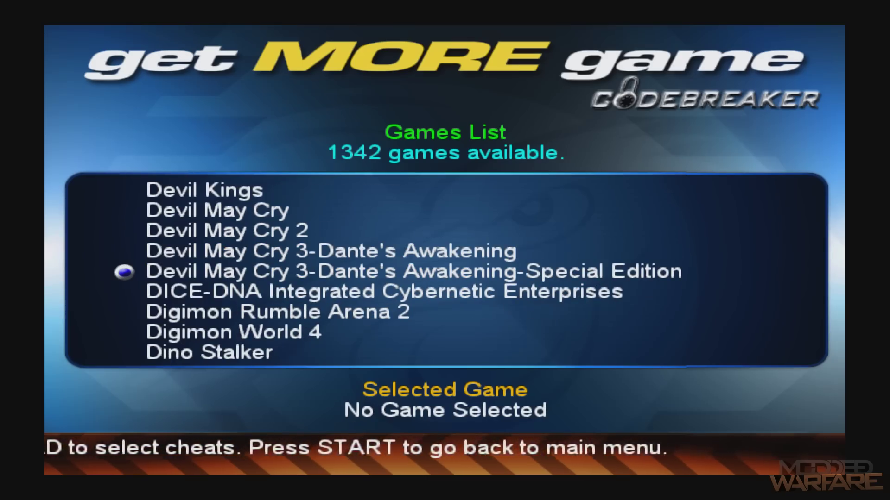
{"action": "key", "text": "Return"}
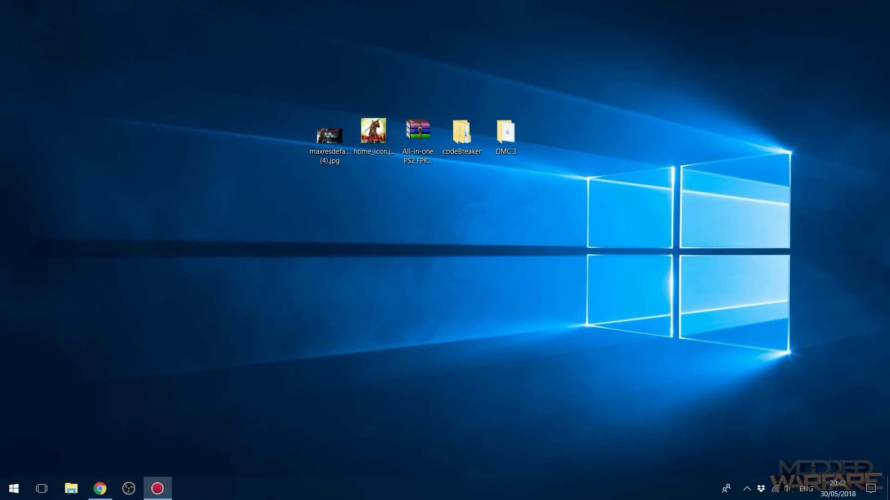
Switch to Chrome and open the Emuparadise PS2 ISOs page from the "ps2 roms" search results
{"action": "left_click", "coordinate": [100, 488]}
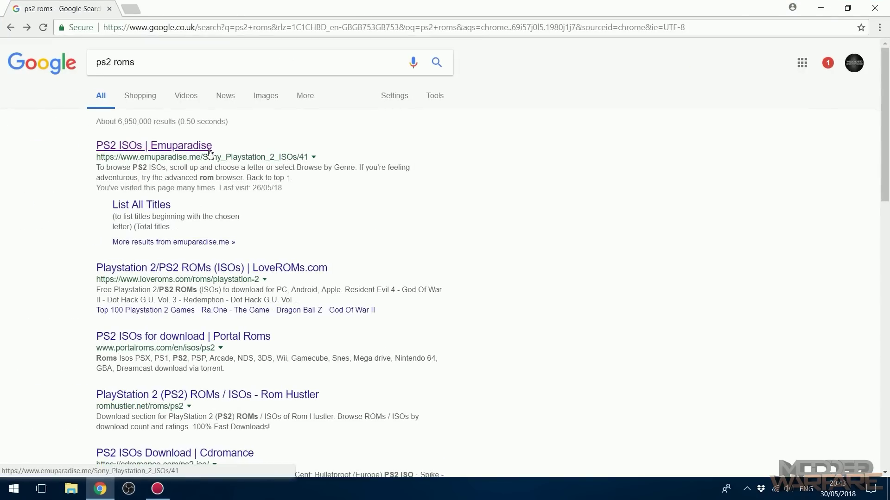
{"action": "left_click", "coordinate": [117, 62]}
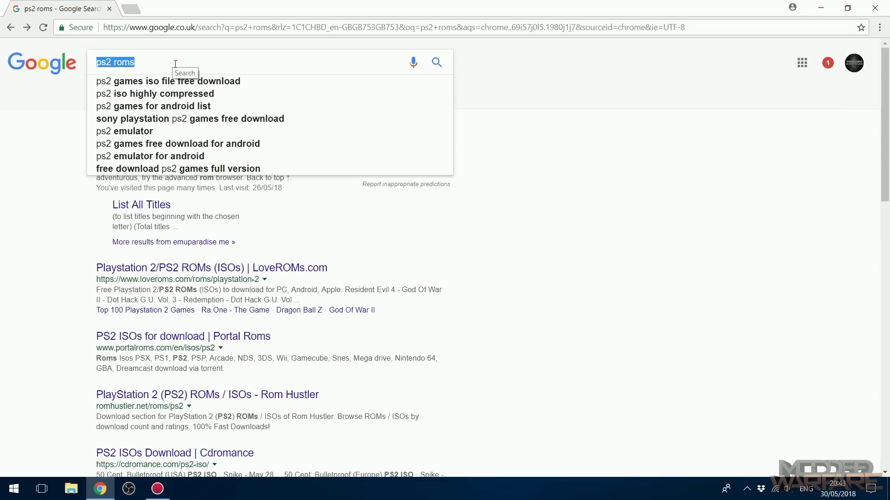
{"action": "left_click", "coordinate": [695, 308]}
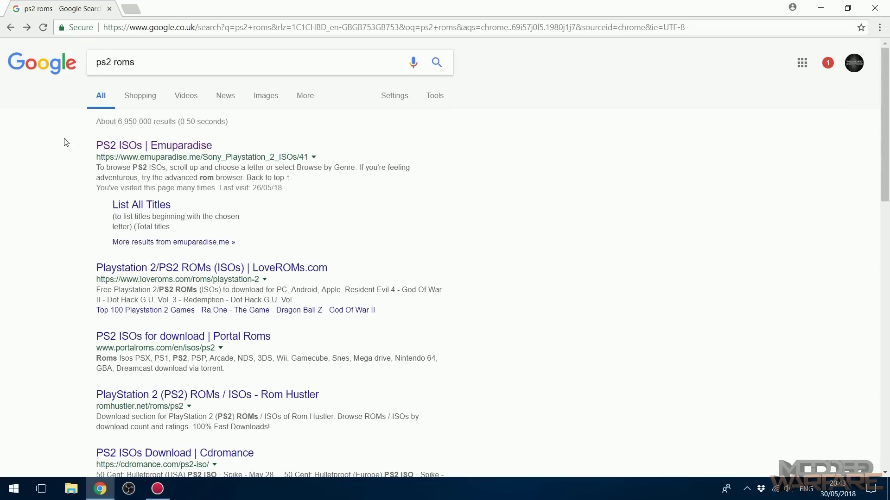
{"action": "left_click", "coordinate": [118, 147]}
{"action": "scroll", "coordinate": [389, 287], "scroll_direction": "down", "scroll_amount": 3}
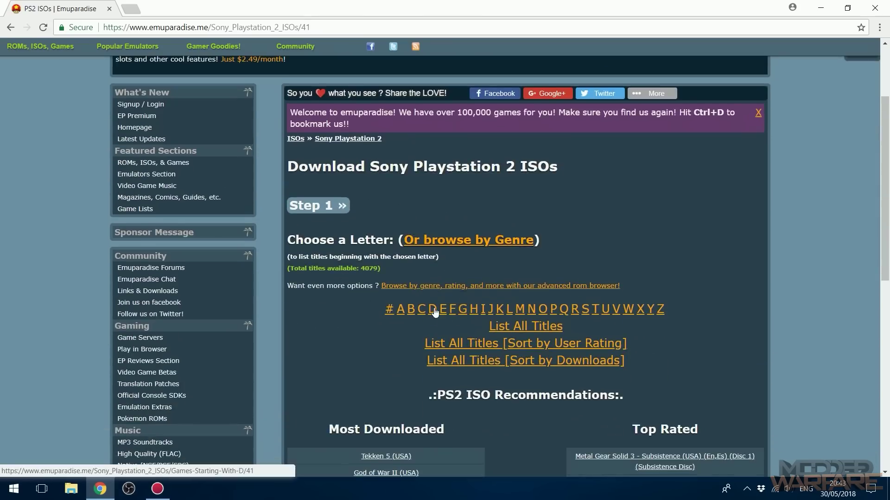
List the PS2 games beginning with D, find the Devil May Cry 3 Special Edition entries, and minimize the browser
{"action": "left_click", "coordinate": [433, 309]}
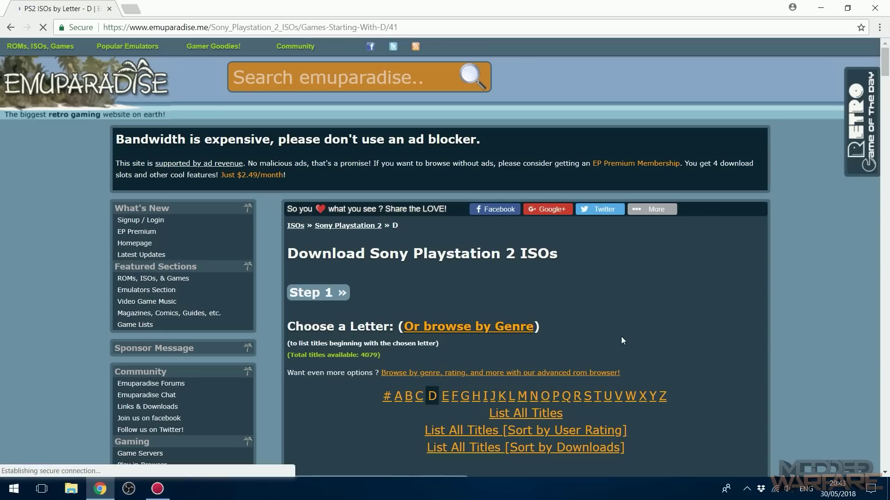
{"action": "scroll", "coordinate": [621, 336], "scroll_direction": "down", "scroll_amount": 5}
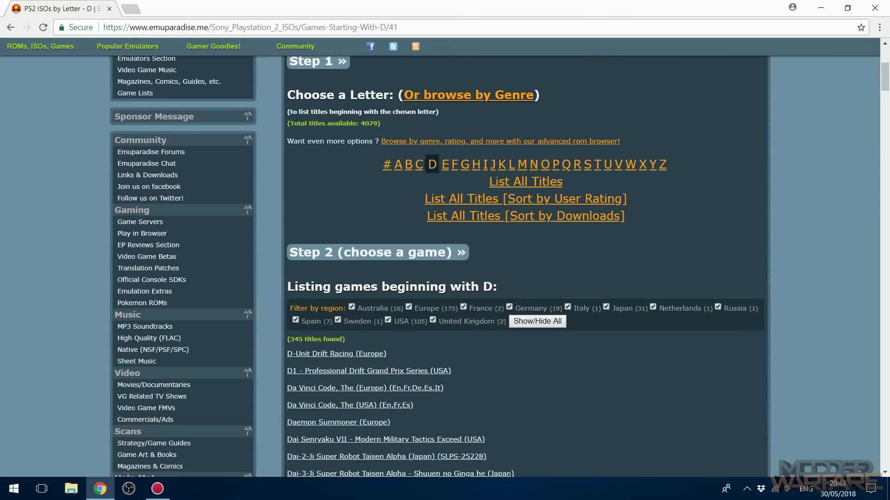
{"action": "scroll", "coordinate": [438, 236], "scroll_direction": "down", "scroll_amount": 20}
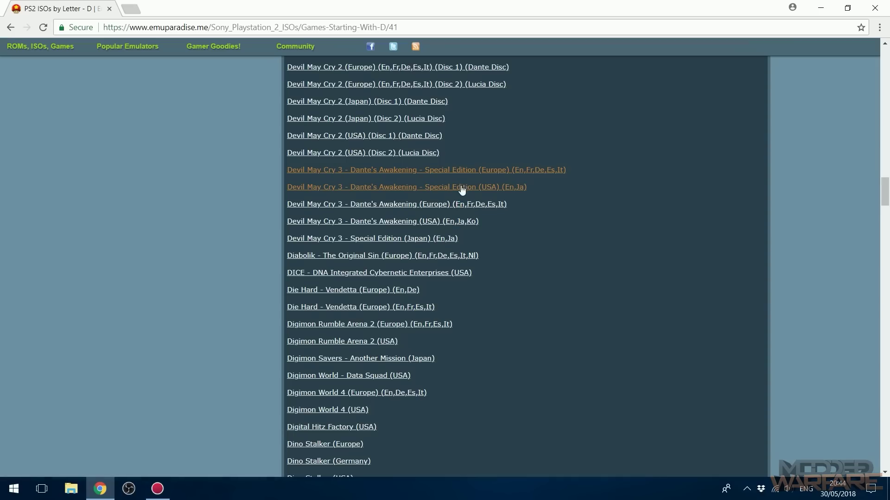
{"action": "left_click", "coordinate": [821, 8]}
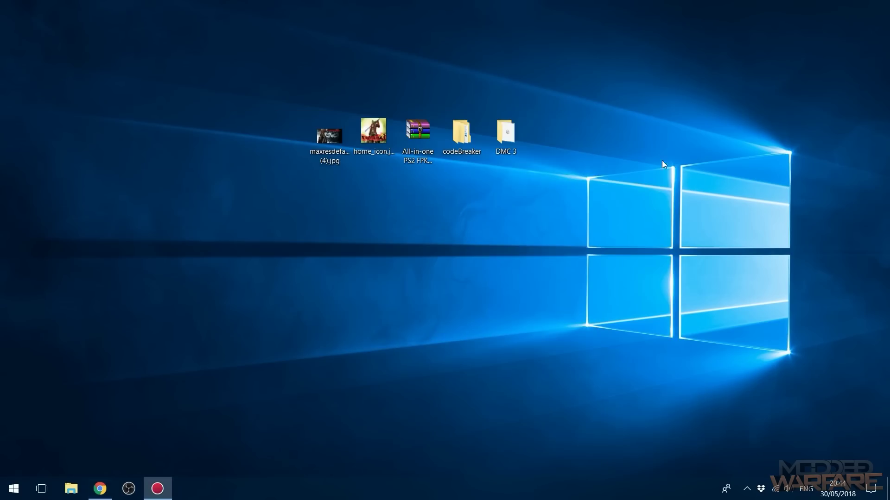
Check the game ISO in the desktop folder DMC 3 and close the folder window
{"action": "double_click", "coordinate": [504, 135]}
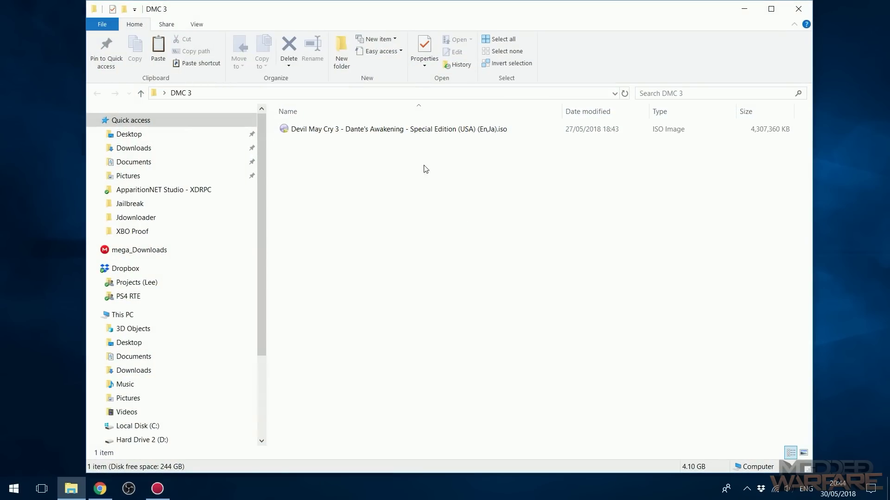
{"action": "left_click", "coordinate": [533, 132]}
{"action": "left_click", "coordinate": [798, 9]}
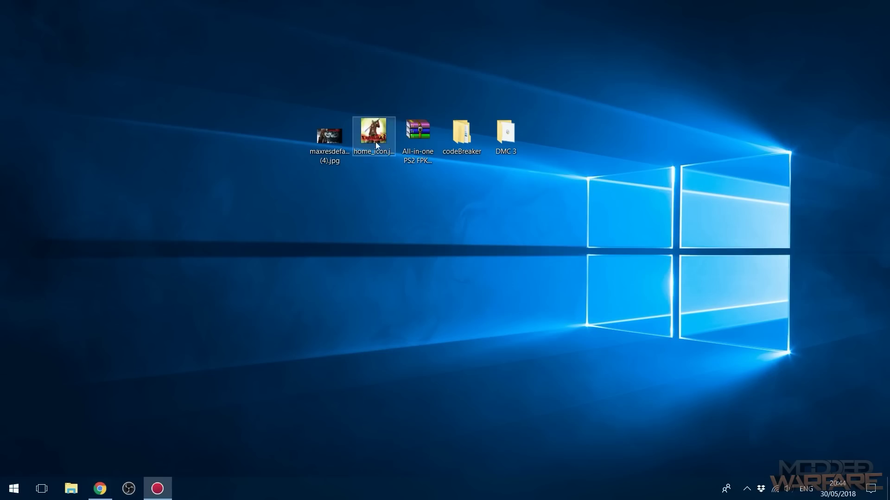
Extract the All-in-one PS2 FPKG Cheats folder from its RAR archive to the desktop and close WinRAR
{"action": "left_click", "coordinate": [418, 142]}
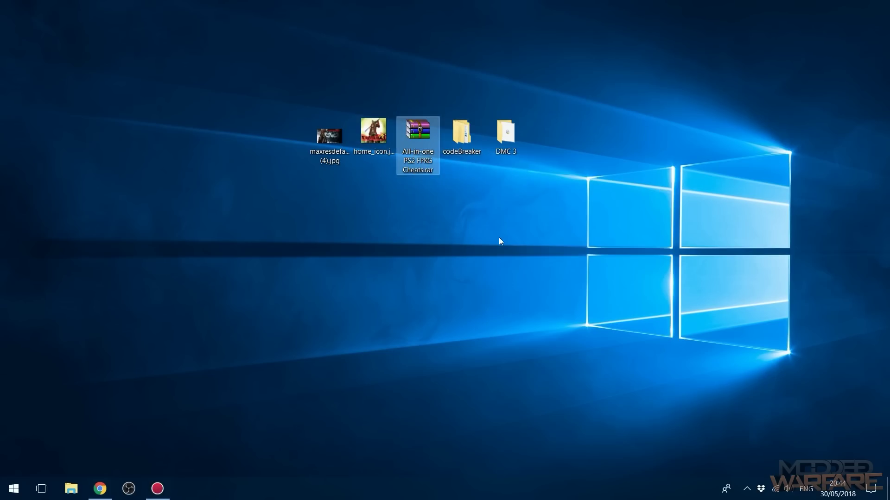
{"action": "key", "text": "Return"}
{"action": "double_click", "coordinate": [320, 291]}
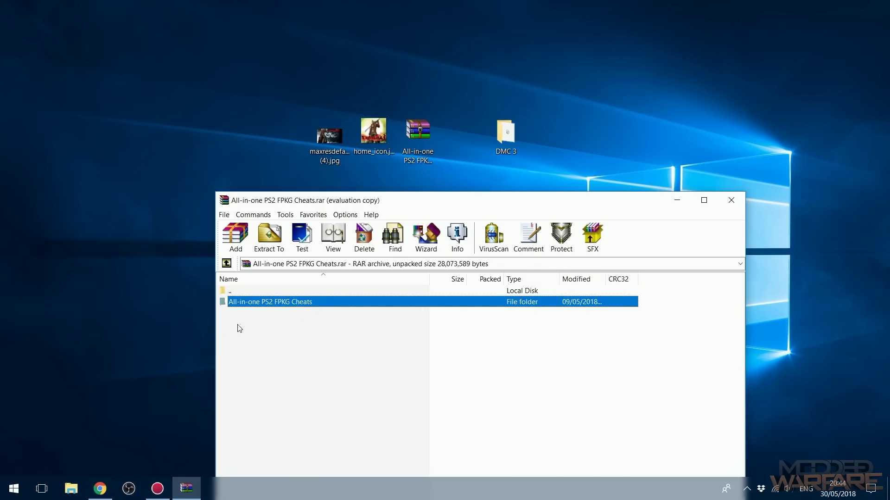
{"action": "left_click_drag", "start_coordinate": [256, 304], "coordinate": [459, 141]}
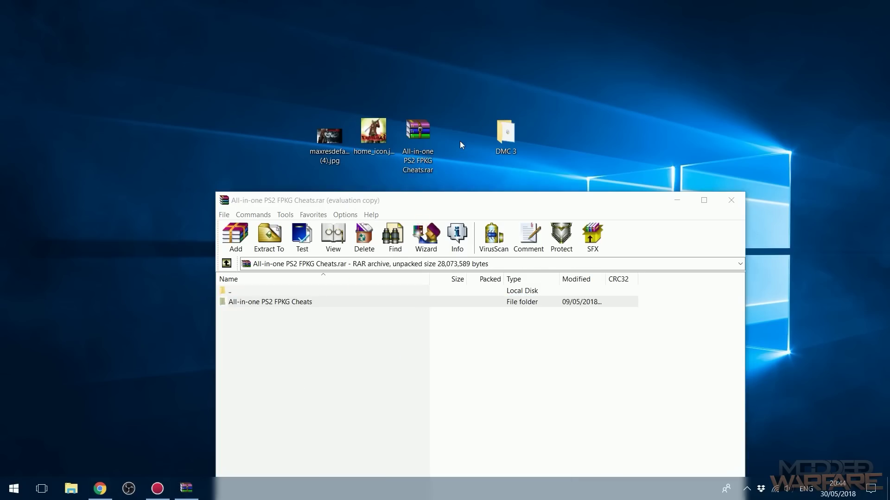
{"action": "left_click", "coordinate": [731, 201]}
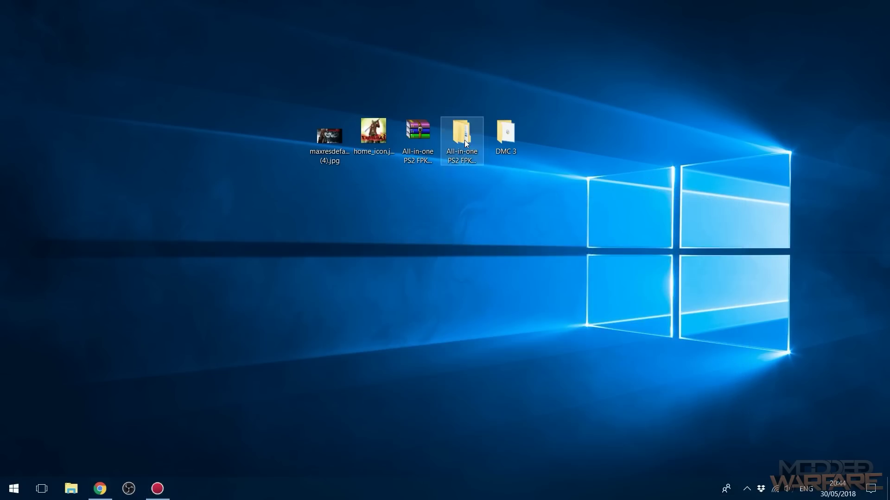
Open the PS2LOADELF folder inside the extracted All-in-one PS2 FPKG Cheats folder and move its window below the desktop icons
{"action": "double_click", "coordinate": [463, 134]}
{"action": "left_click_drag", "start_coordinate": [507, 11], "coordinate": [481, 52]}
{"action": "double_click", "coordinate": [276, 223]}
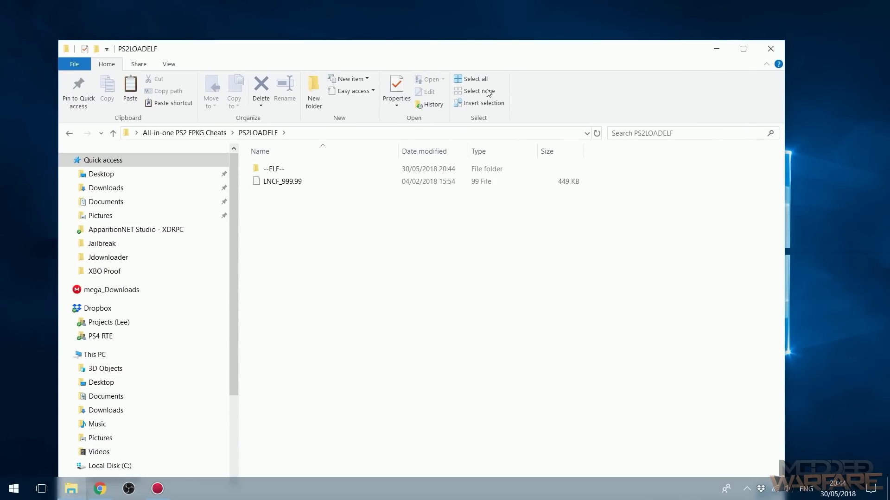
{"action": "left_click_drag", "start_coordinate": [543, 39], "coordinate": [543, 189]}
Open the Devil May Cry 3 Special Edition (USA) ISO from the DMC 3 folder in WinRAR
{"action": "left_click", "coordinate": [505, 134]}
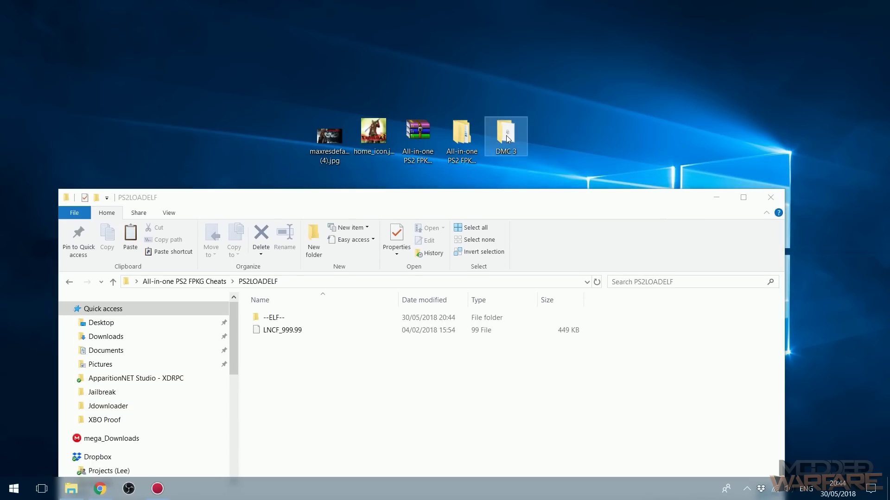
{"action": "double_click", "coordinate": [506, 135]}
{"action": "left_click", "coordinate": [352, 132]}
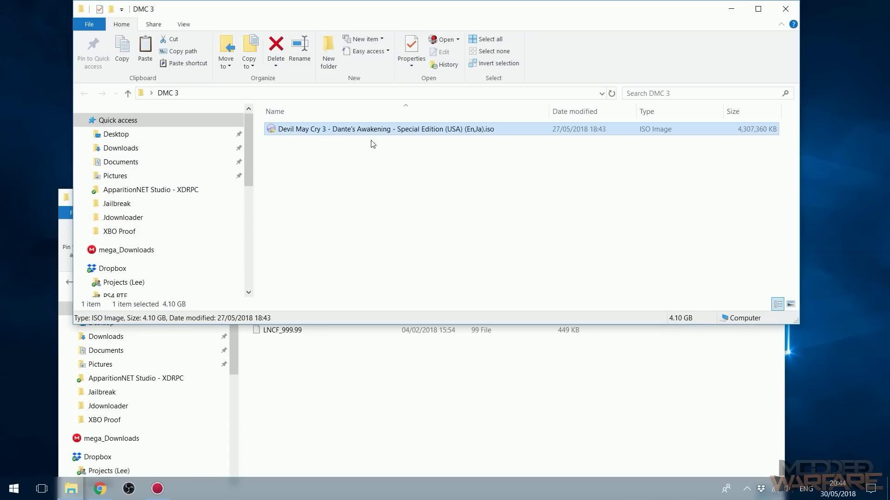
{"action": "left_click", "coordinate": [386, 451]}
{"action": "left_click", "coordinate": [489, 133]}
{"action": "right_click", "coordinate": [445, 134]}
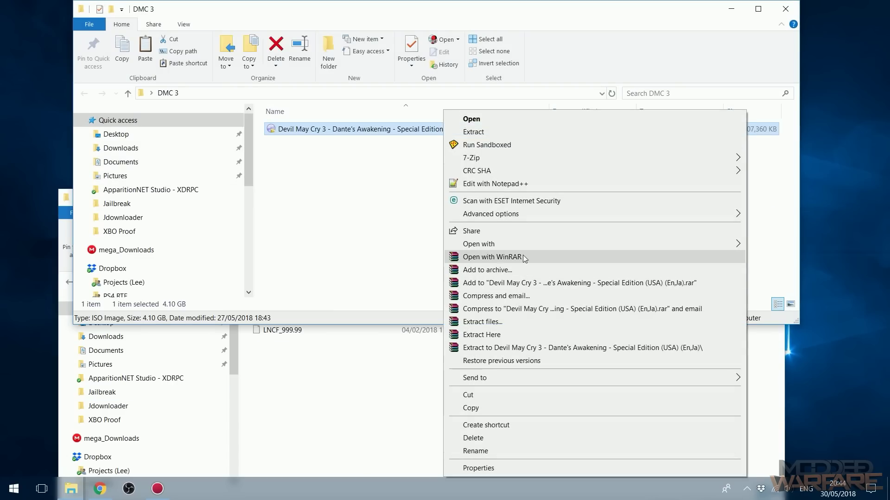
{"action": "left_click", "coordinate": [494, 260]}
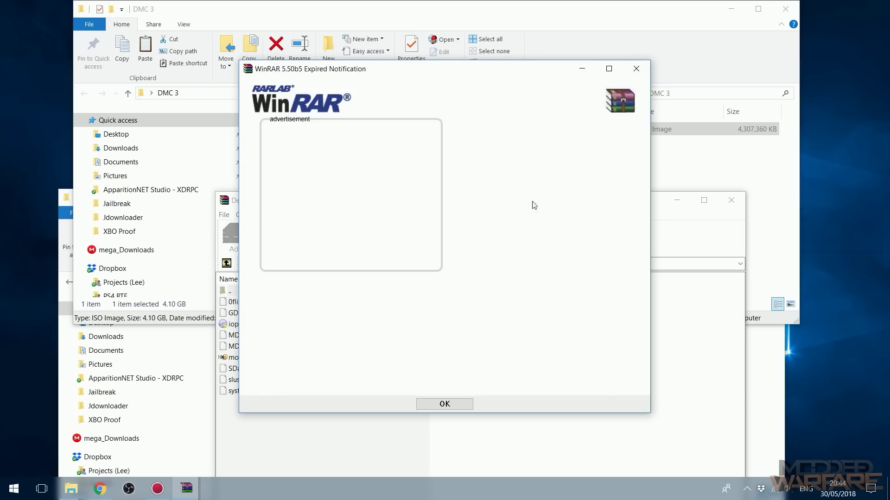
{"action": "key", "text": "Return"}
{"action": "mouse_move", "coordinate": [581, 204]}
{"action": "left_mouse_down"}
{"action": "mouse_move", "coordinate": [582, 167]}
{"action": "mouse_move", "coordinate": [597, 147]}
{"action": "mouse_move", "coordinate": [602, 209]}
{"action": "mouse_move", "coordinate": [580, 190]}
{"action": "left_mouse_up"}
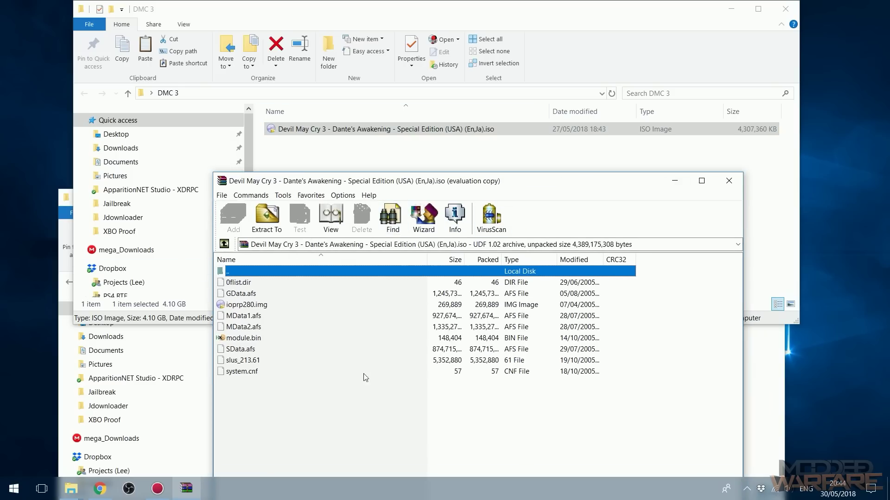
Minimize the DMC 3 folder window and arrange the ISO's WinRAR window beside the PS2LOADELF folder window
{"action": "left_click_drag", "start_coordinate": [529, 183], "coordinate": [514, 176]}
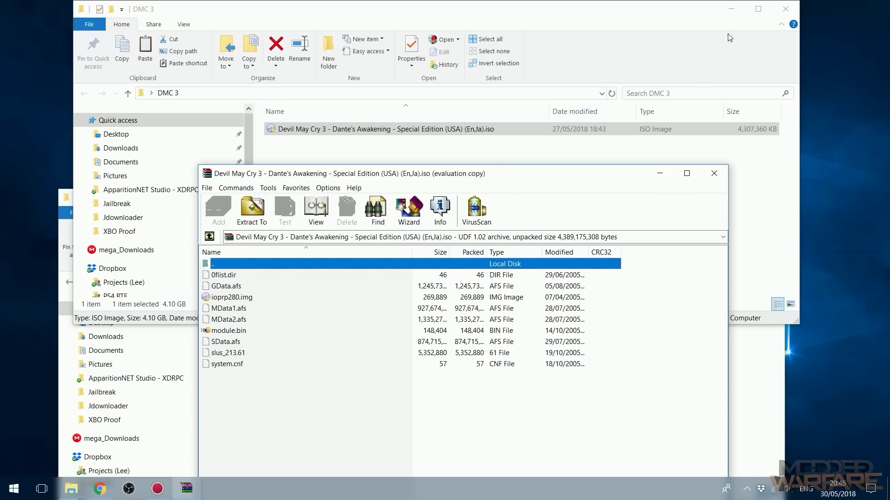
{"action": "left_click", "coordinate": [731, 9]}
{"action": "left_click_drag", "start_coordinate": [400, 174], "coordinate": [602, 66]}
{"action": "left_click_drag", "start_coordinate": [320, 199], "coordinate": [289, 142]}
{"action": "left_click_drag", "start_coordinate": [651, 64], "coordinate": [656, 104]}
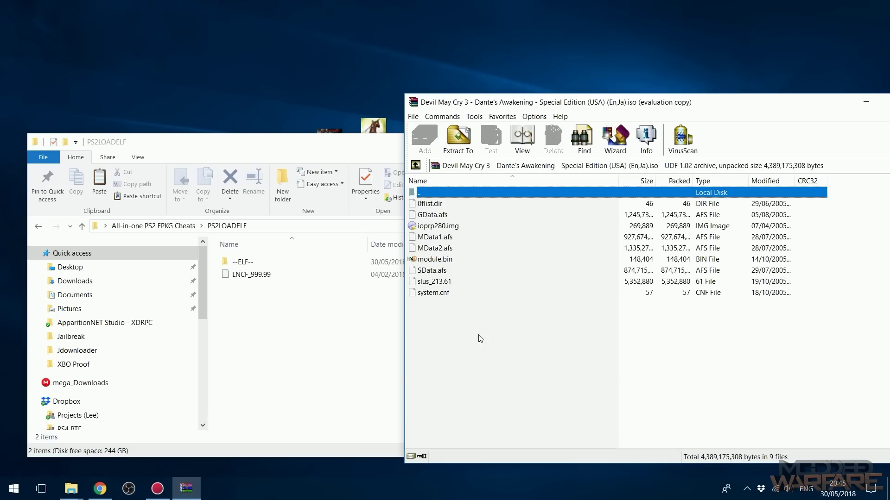
Extract all the files of the Devil May Cry 3 ISO into the PS2LOADELF folder and close the WinRAR window
{"action": "left_click_drag", "start_coordinate": [441, 351], "coordinate": [581, 208]}
{"action": "left_click_drag", "start_coordinate": [501, 356], "coordinate": [523, 205]}
{"action": "left_click_drag", "start_coordinate": [523, 102], "coordinate": [569, 95]}
{"action": "left_click_drag", "start_coordinate": [491, 366], "coordinate": [589, 203]}
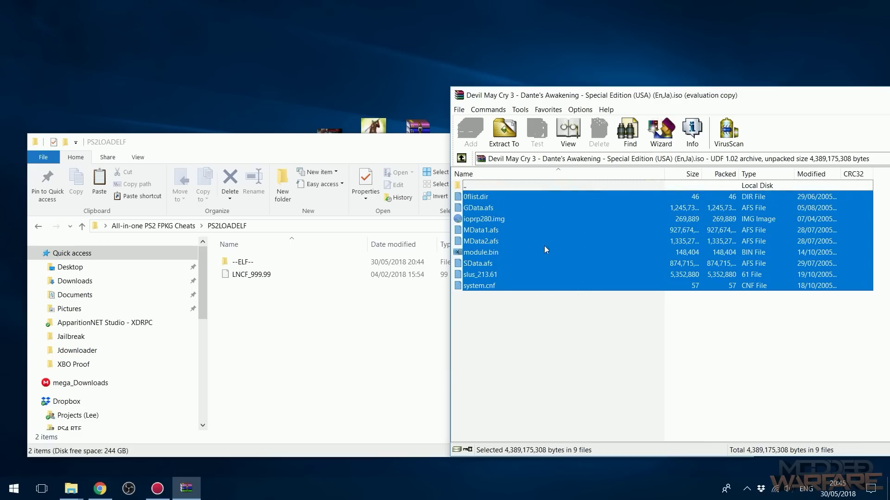
{"action": "left_click_drag", "start_coordinate": [587, 204], "coordinate": [307, 338]}
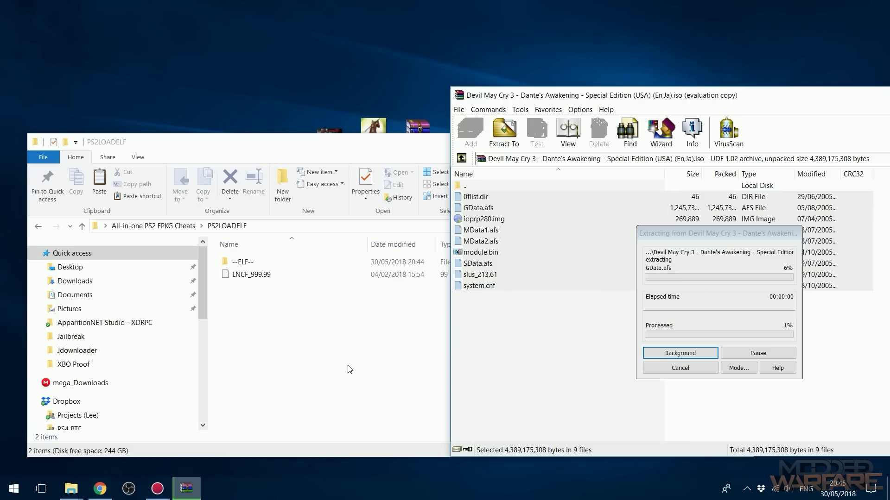
{"action": "left_click_drag", "start_coordinate": [663, 240], "coordinate": [485, 263]}
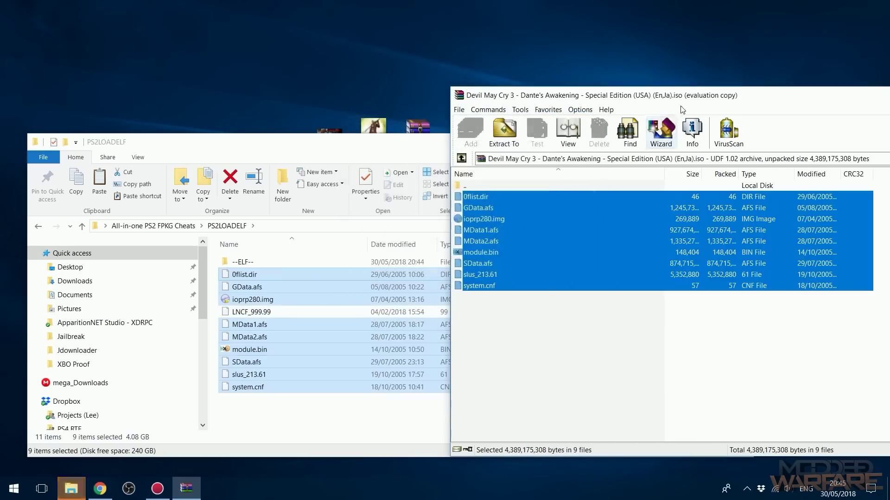
{"action": "left_click_drag", "start_coordinate": [728, 95], "coordinate": [442, 97]}
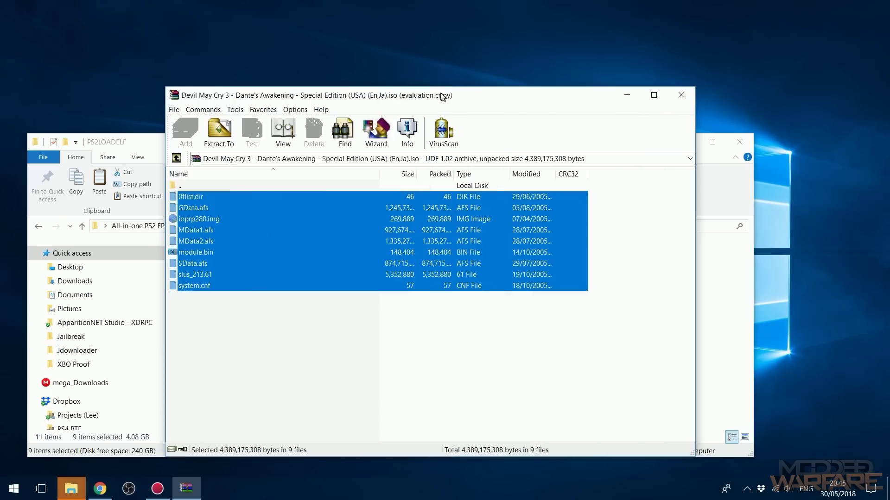
{"action": "left_click", "coordinate": [680, 94]}
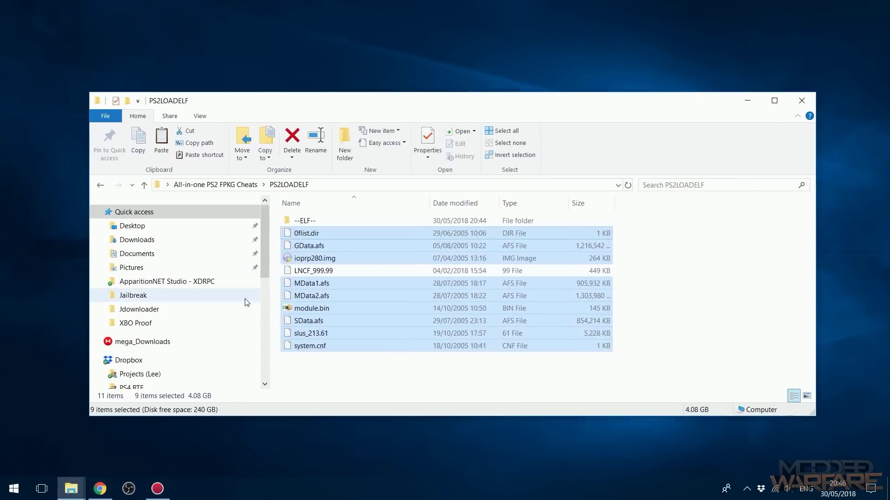
Copy the base name LNCF_999 from the LNCF_999.99 file in the PS2LOADELF folder, keeping the file's name as it is
{"action": "left_click", "coordinate": [335, 271]}
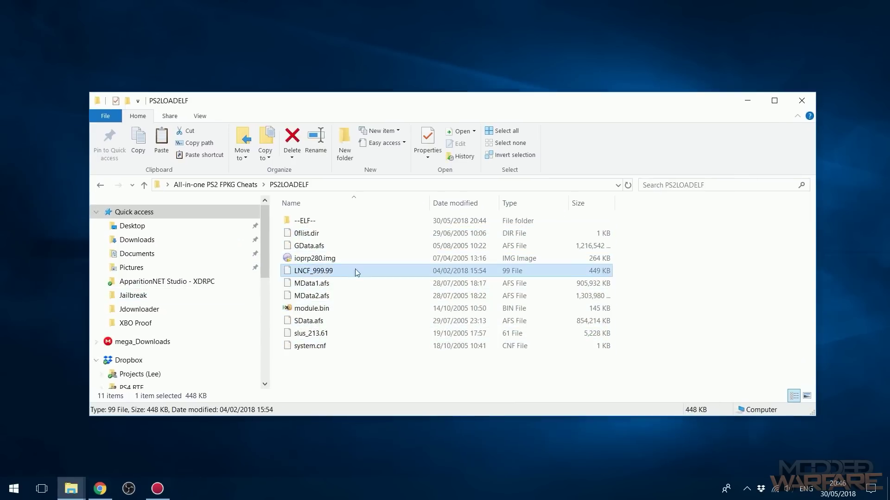
{"action": "right_click", "coordinate": [327, 275]}
{"action": "left_click", "coordinate": [377, 447]}
{"action": "key", "text": "ctrl+c"}
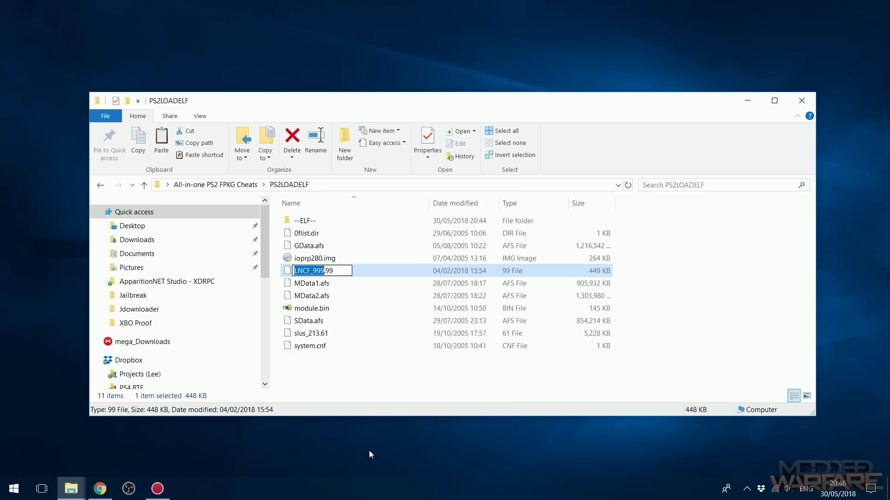
{"action": "left_click", "coordinate": [393, 380]}
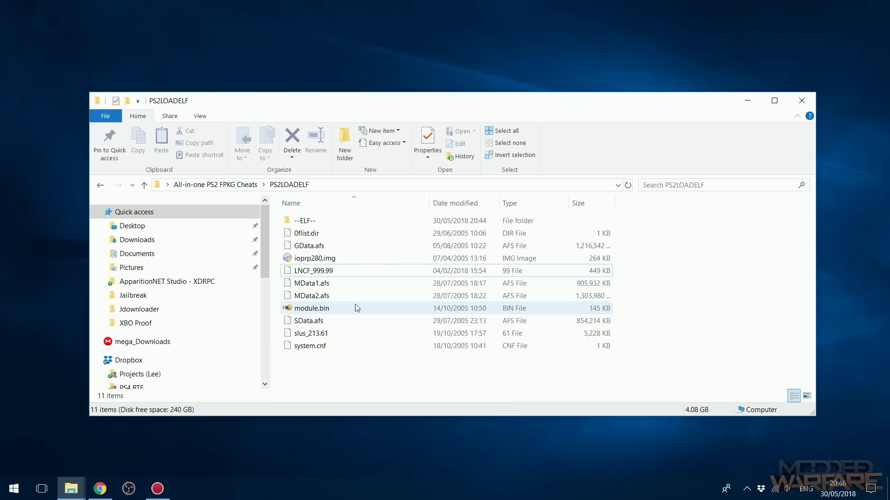
Open system.cnf from the PS2LOADELF folder in Notepad++ and move its window lower on the screen
{"action": "left_click", "coordinate": [306, 348]}
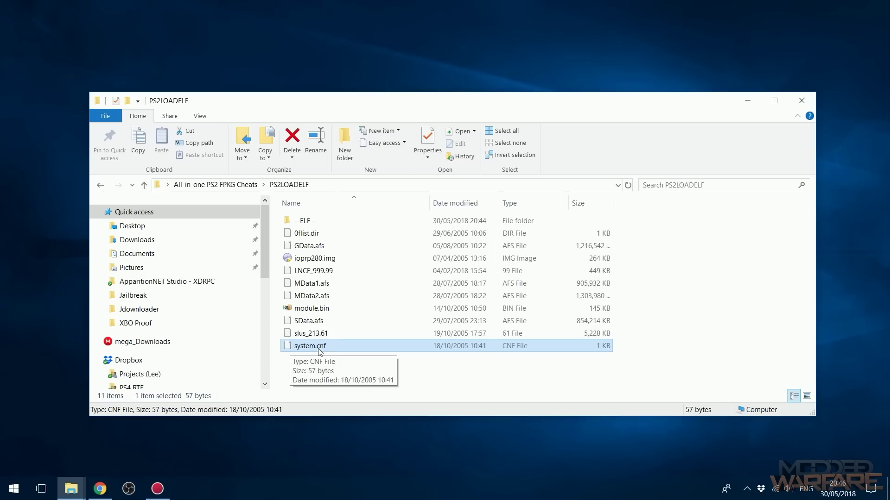
{"action": "right_click", "coordinate": [319, 349]}
{"action": "left_click", "coordinate": [371, 121]}
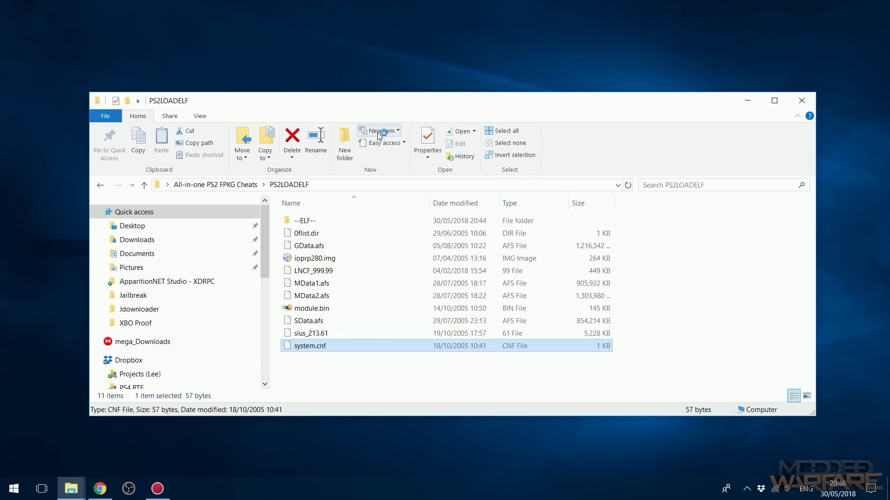
{"action": "left_click_drag", "start_coordinate": [451, 140], "coordinate": [390, 211]}
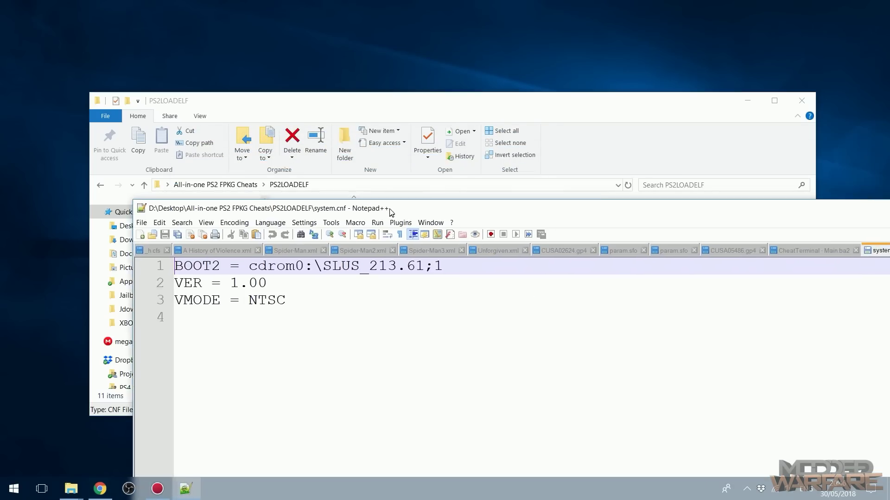
Replace SLUS_213.61 in the BOOT2 line of system.cnf with LNCF_999.99, keeping the ;1 ending
{"action": "left_click_drag", "start_coordinate": [180, 268], "coordinate": [431, 268]}
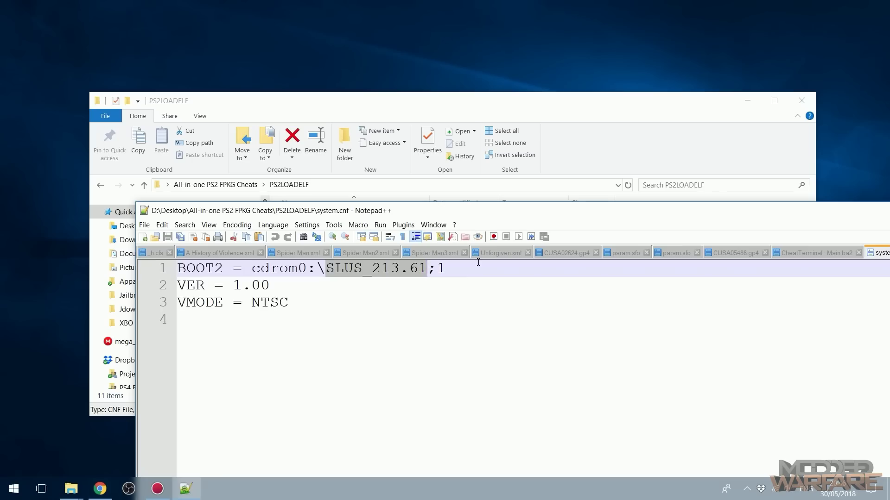
{"action": "key", "text": "ctrl+v"}
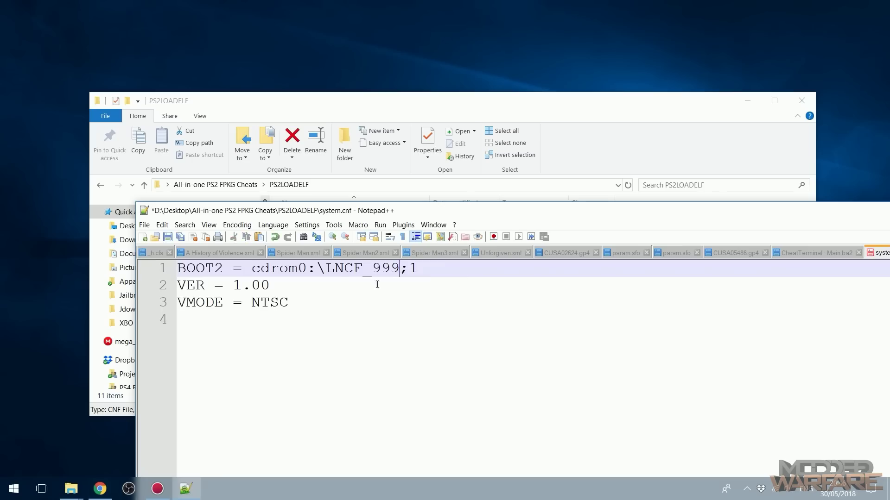
{"action": "type", "text": ".99"}
Check the edited BOOT2 line, save system.cnf and close Notepad++
{"action": "left_click_drag", "start_coordinate": [323, 269], "coordinate": [428, 269]}
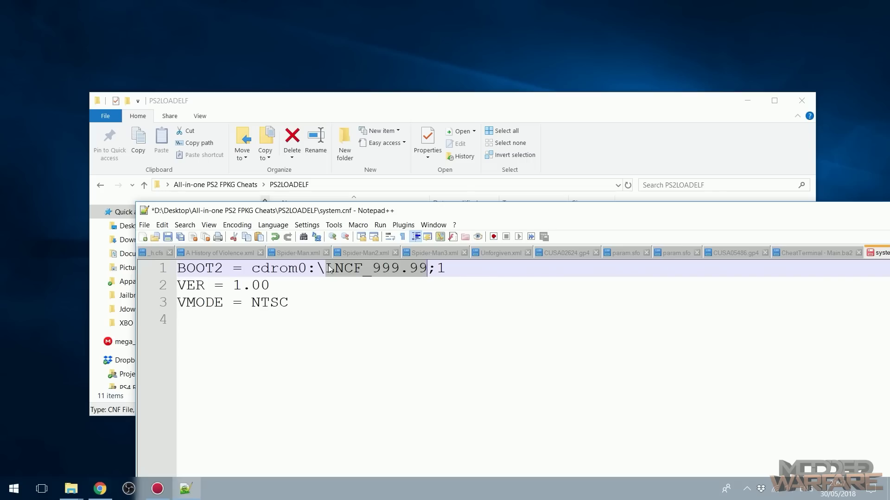
{"action": "left_click_drag", "start_coordinate": [326, 271], "coordinate": [430, 271]}
{"action": "left_click_drag", "start_coordinate": [491, 272], "coordinate": [177, 267]}
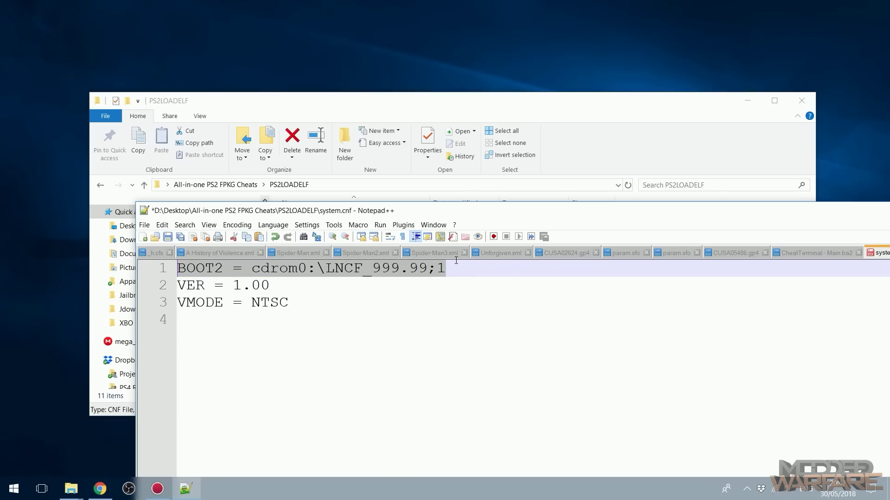
{"action": "left_click", "coordinate": [168, 237]}
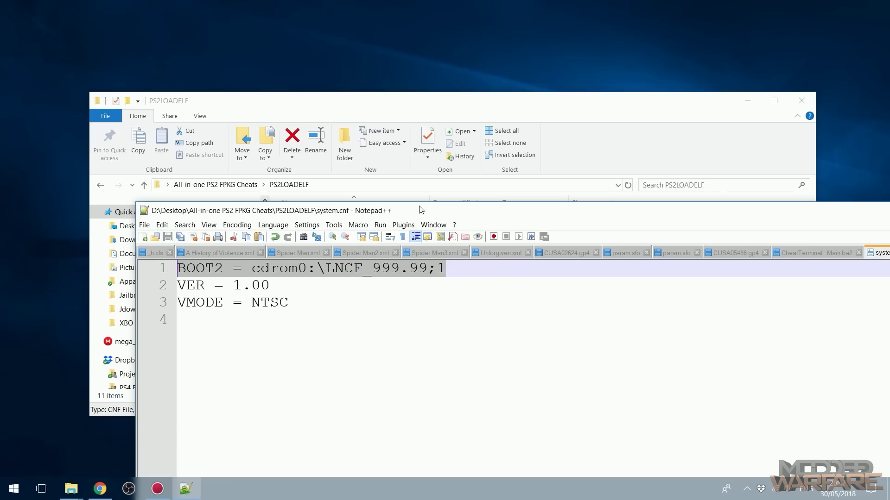
{"action": "left_click_drag", "start_coordinate": [422, 210], "coordinate": [284, 210]}
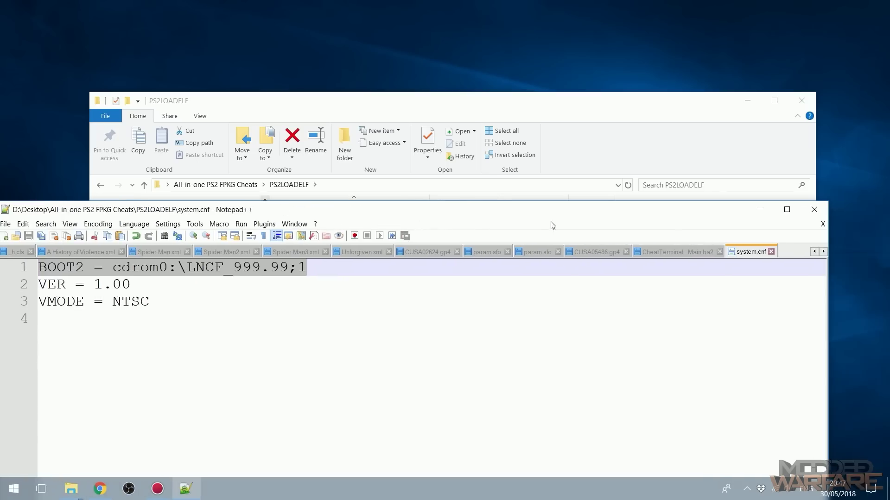
{"action": "left_click", "coordinate": [807, 209]}
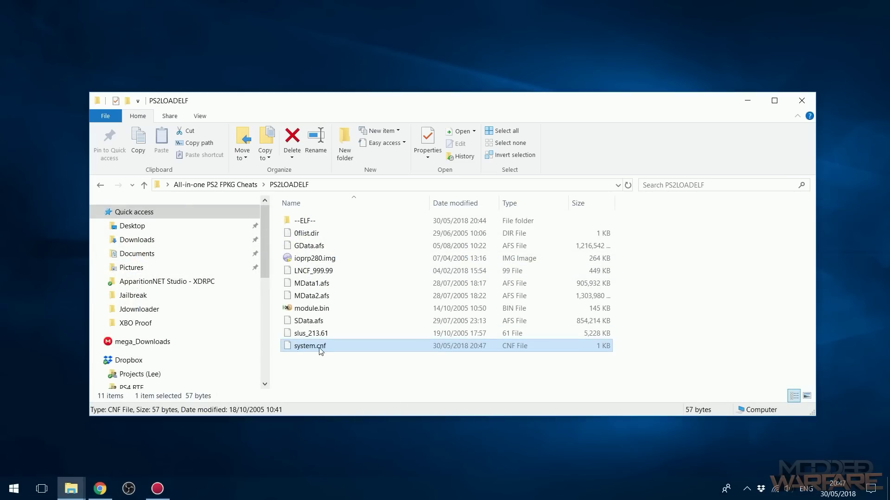
Launch Cdvdgen.exe from the cddvdgen folder inside All-in-one PS2 FPKG Cheats
{"action": "key", "text": "BackSpace"}
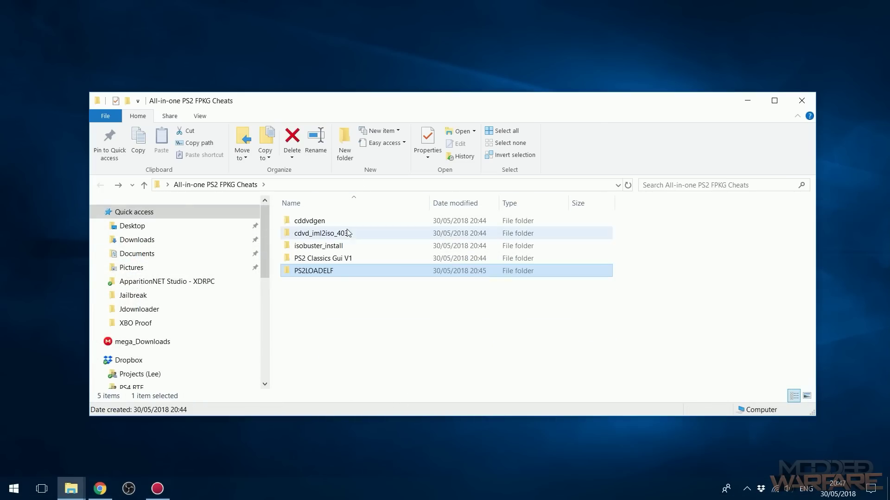
{"action": "double_click", "coordinate": [327, 222]}
{"action": "scroll", "coordinate": [324, 308], "scroll_direction": "down", "scroll_amount": 1}
{"action": "double_click", "coordinate": [355, 257]}
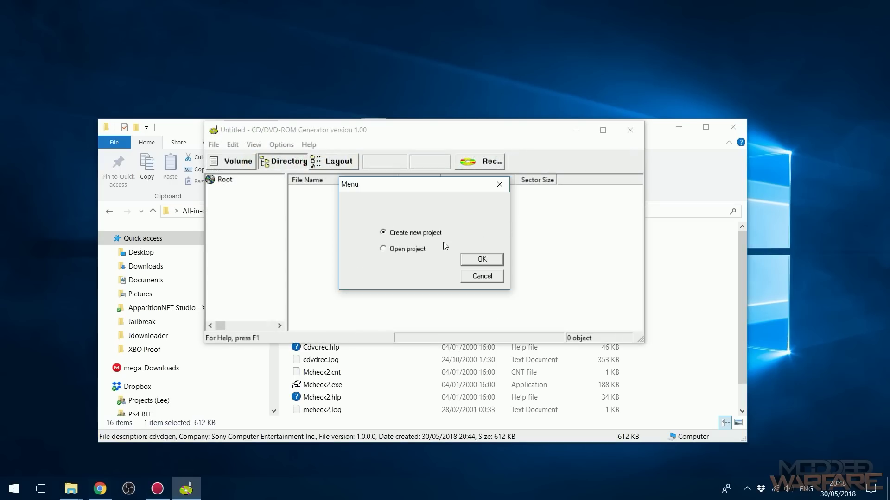
Create a new DVD-ROM Master Disc project, checking the size of the Devil May Cry 3 ISO before choosing the disc type
{"action": "left_click", "coordinate": [483, 259]}
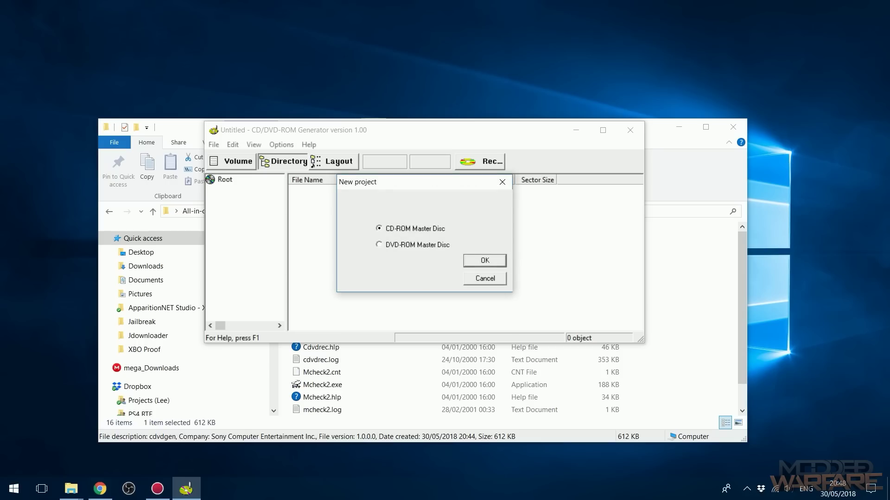
{"action": "key", "text": "alt+Tab"}
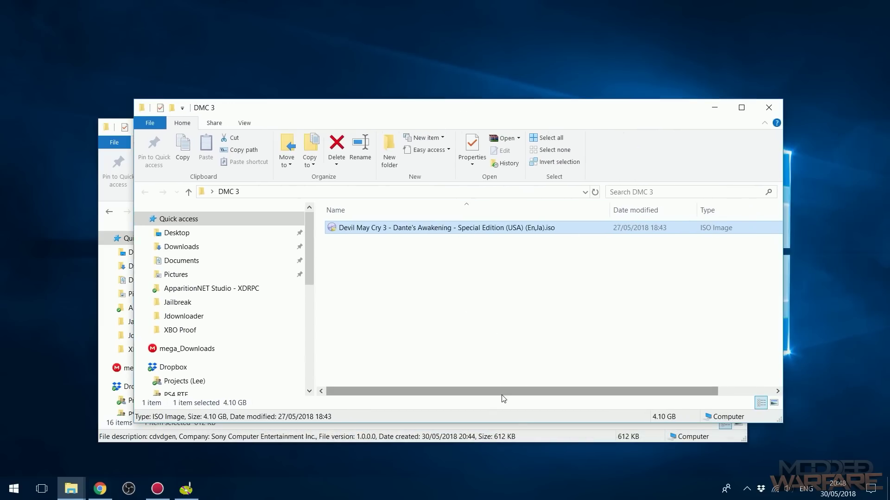
{"action": "left_click_drag", "start_coordinate": [501, 395], "coordinate": [557, 395]}
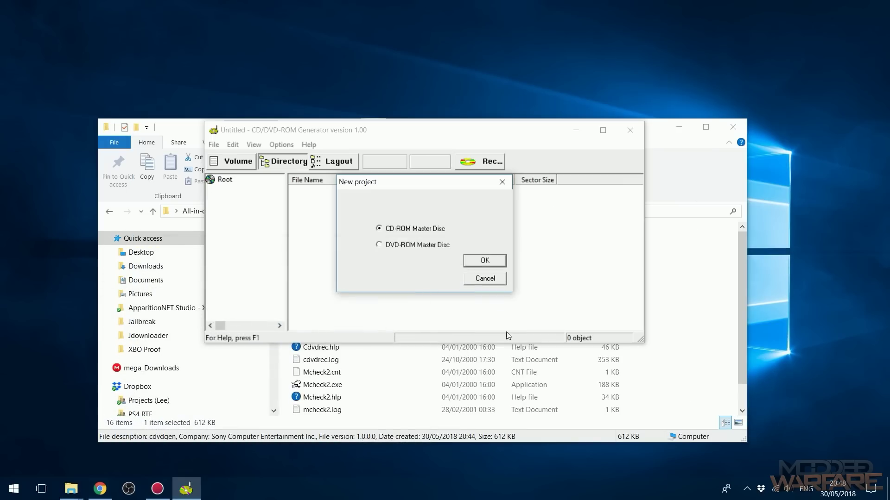
{"action": "left_click", "coordinate": [419, 245]}
{"action": "left_click", "coordinate": [423, 228]}
{"action": "left_click", "coordinate": [411, 247]}
{"action": "left_click", "coordinate": [485, 261]}
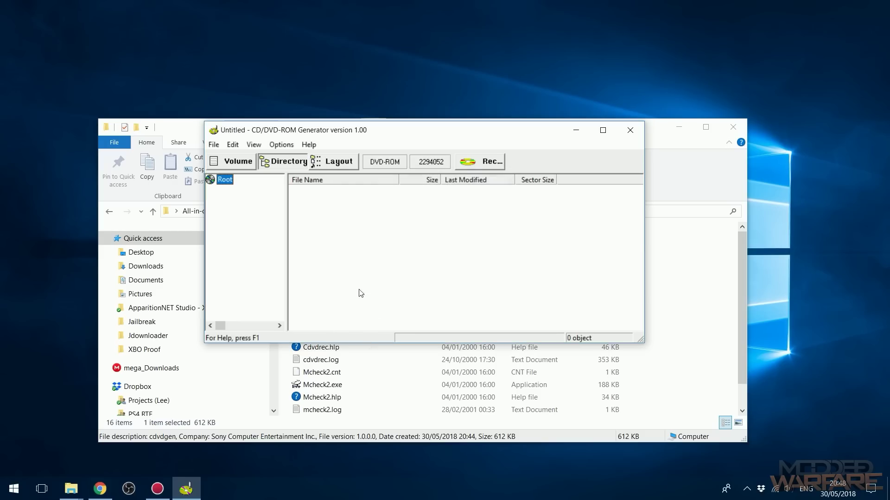
Move the CD/DVD-ROM Generator window aside and open the PS2LOADELF folder in File Explorer
{"action": "left_click_drag", "start_coordinate": [351, 134], "coordinate": [547, 71]}
{"action": "left_click", "coordinate": [363, 241]}
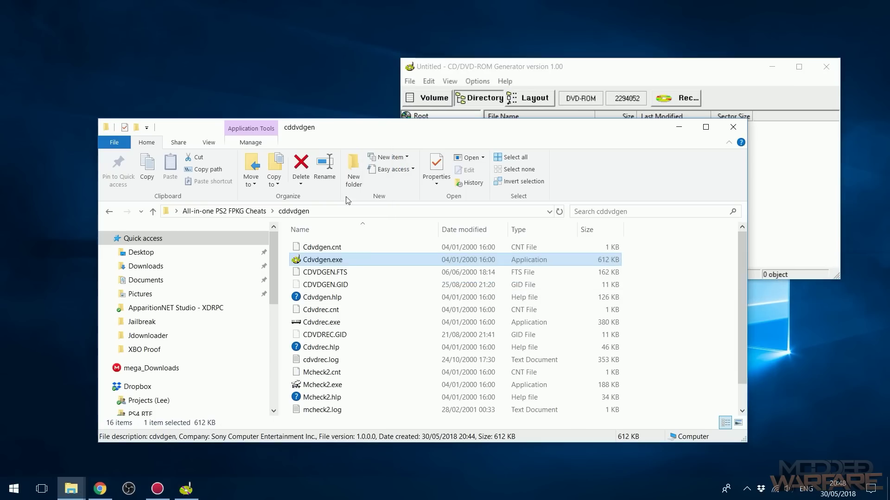
{"action": "key", "text": "alt+Left"}
{"action": "double_click", "coordinate": [341, 297]}
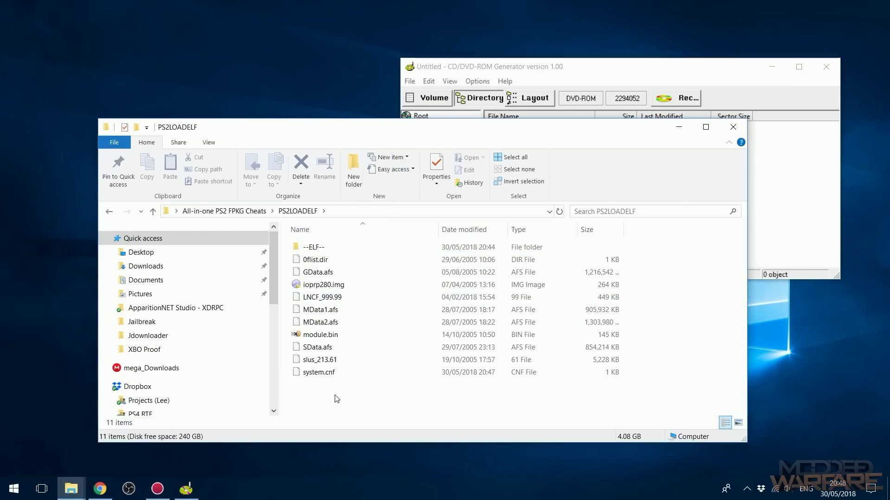
Add all the contents of the PS2LOADELF folder to the disc project's root directory and arrange both windows
{"action": "left_click_drag", "start_coordinate": [335, 395], "coordinate": [456, 199]}
{"action": "left_click_drag", "start_coordinate": [334, 127], "coordinate": [284, 182]}
{"action": "left_click_drag", "start_coordinate": [414, 357], "coordinate": [417, 121]}
{"action": "left_click", "coordinate": [417, 121]}
{"action": "left_click_drag", "start_coordinate": [619, 67], "coordinate": [560, 94]}
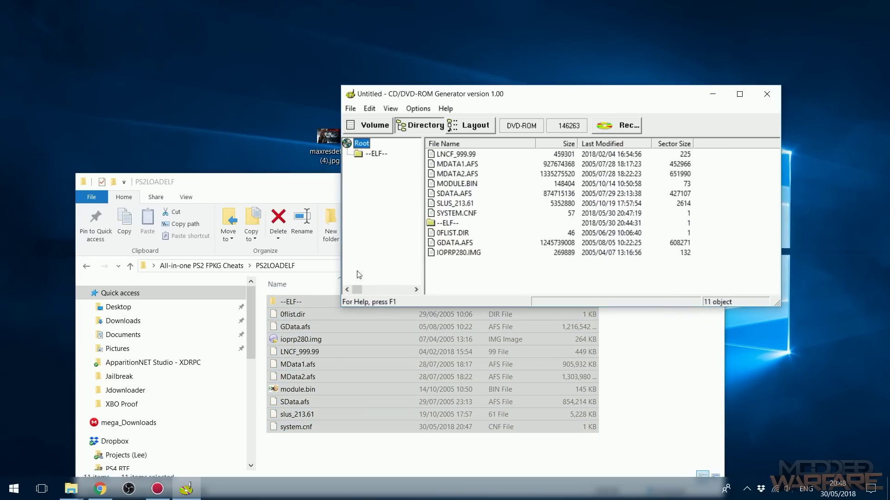
In the project's volume settings, set the disc name to SLUS-21361 to match the slus_213.61 file
{"action": "left_click", "coordinate": [377, 129]}
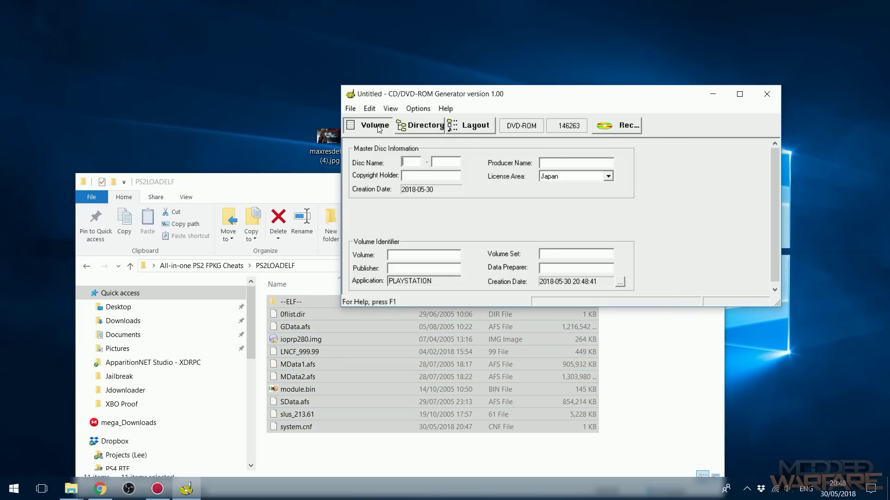
{"action": "left_click", "coordinate": [403, 163]}
{"action": "left_click", "coordinate": [317, 415]}
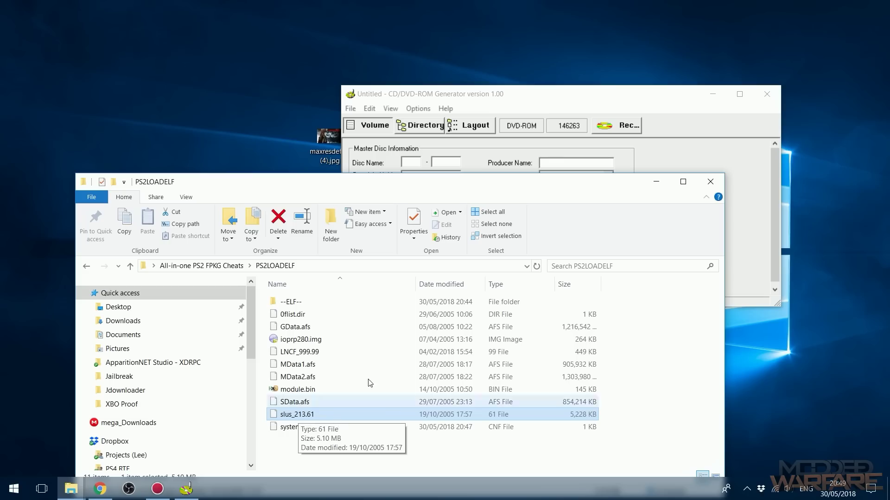
{"action": "left_click_drag", "start_coordinate": [516, 94], "coordinate": [529, 67]}
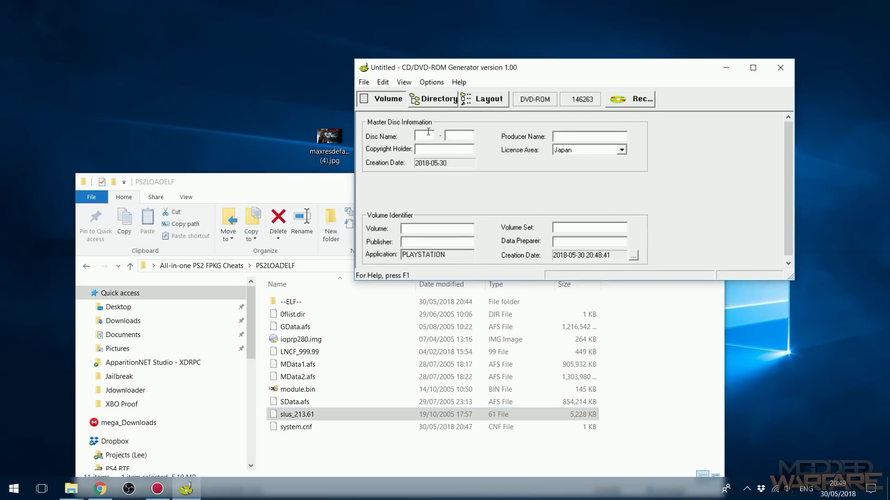
{"action": "type", "text": "SLUS"}
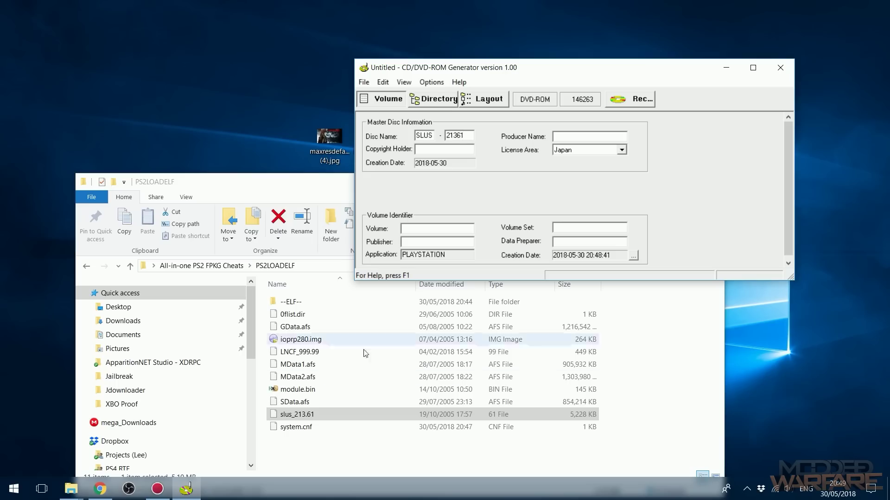
{"action": "double_click", "coordinate": [469, 136]}
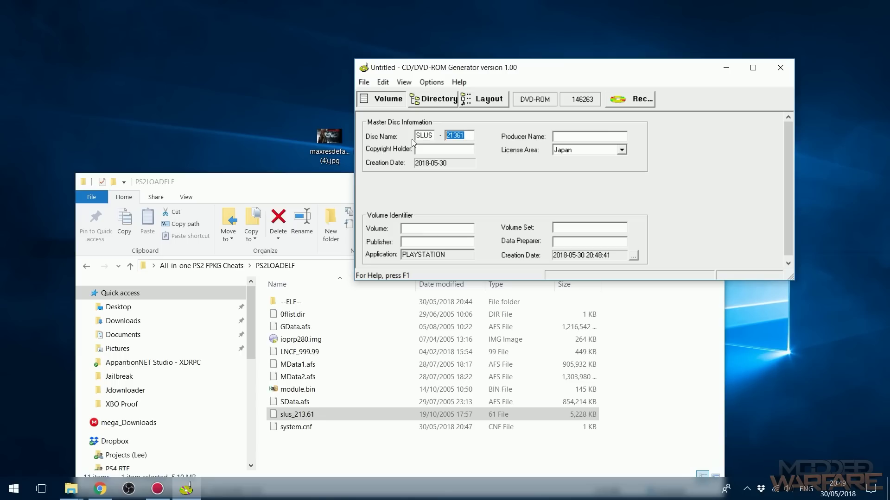
{"action": "left_click", "coordinate": [470, 137]}
Set the producer name to PLAYSTATION and the license area to America
{"action": "type", "text": "PLAYSTATION"}
{"action": "left_click", "coordinate": [624, 150]}
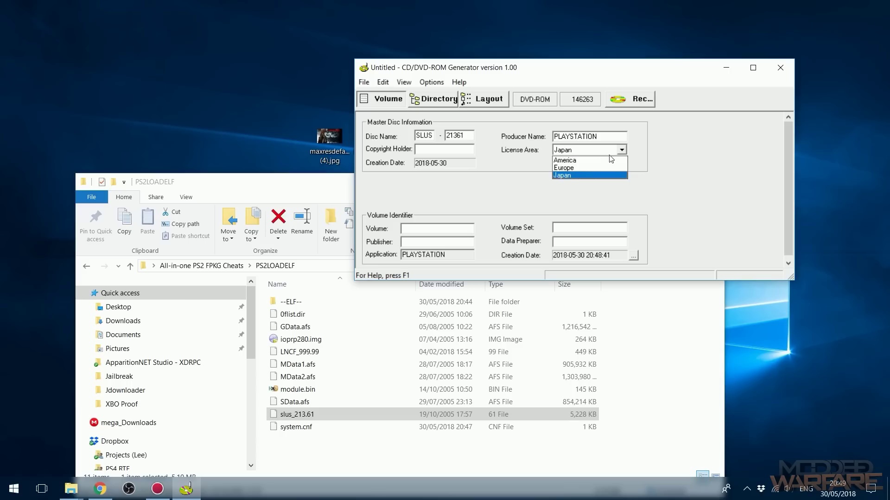
{"action": "left_click", "coordinate": [603, 160]}
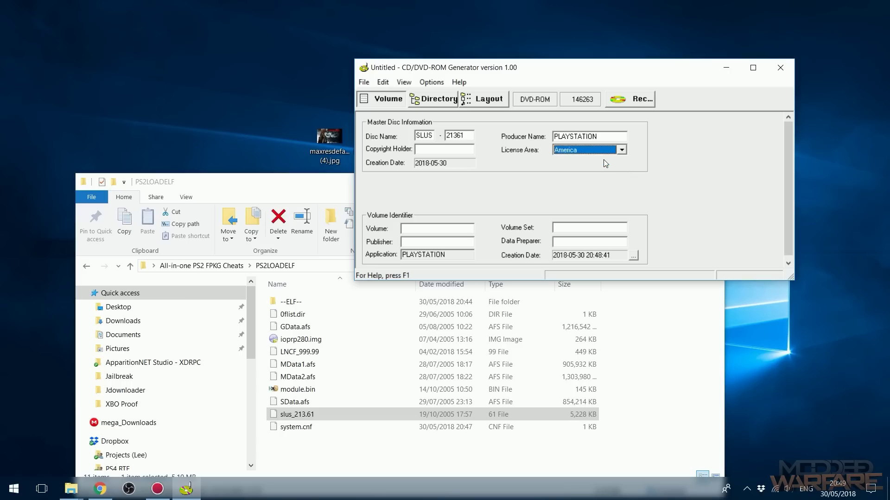
Switch the license area to Europe and back to America
{"action": "left_click", "coordinate": [622, 149]}
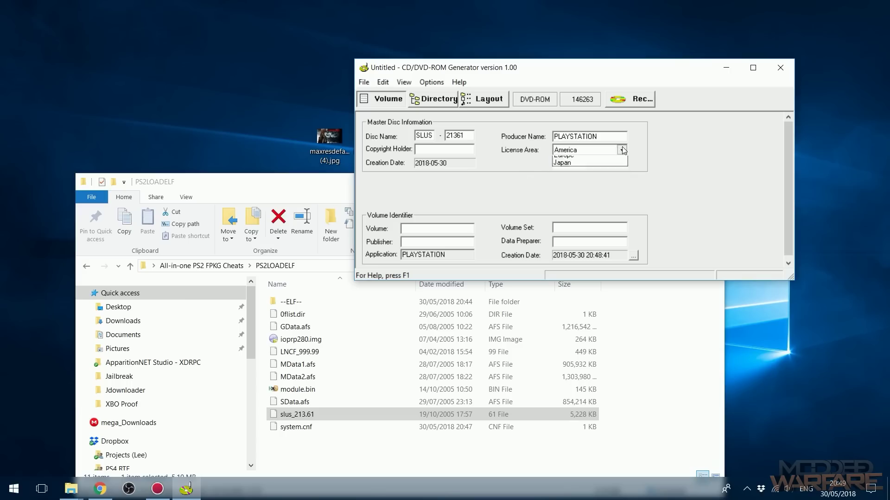
{"action": "left_click", "coordinate": [617, 160]}
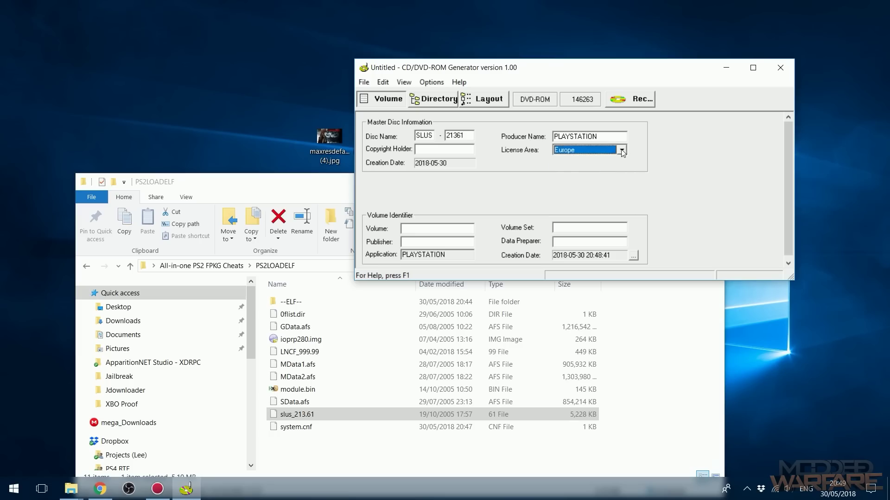
{"action": "left_click", "coordinate": [622, 150]}
{"action": "left_click", "coordinate": [598, 158]}
Export the disc project to the desktop as an IML file named DMC_3
{"action": "left_click", "coordinate": [365, 82]}
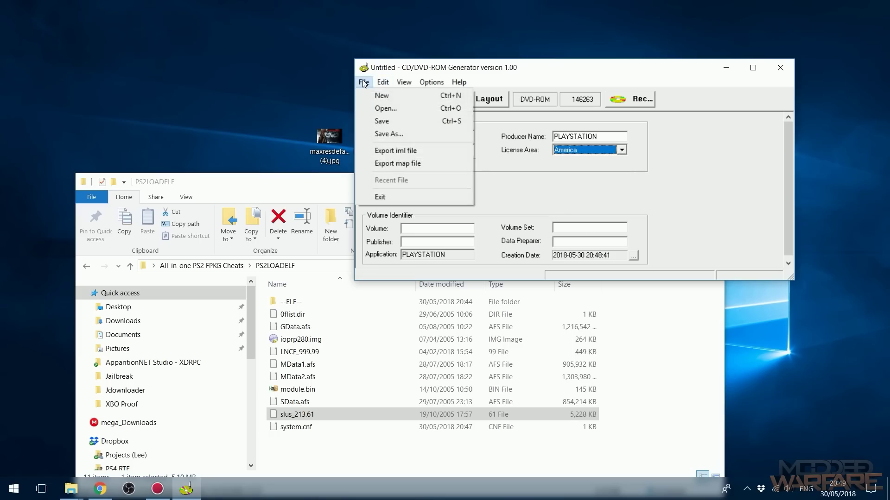
{"action": "left_click", "coordinate": [403, 152]}
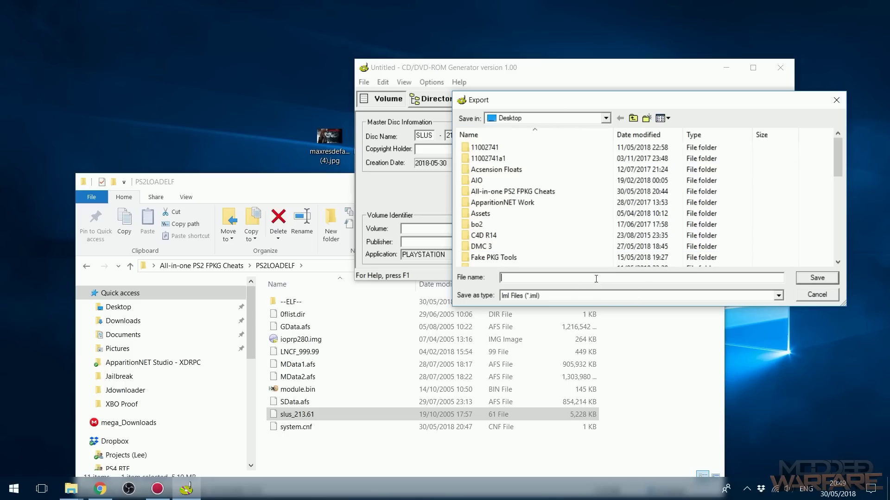
{"action": "type", "text": "DM"}
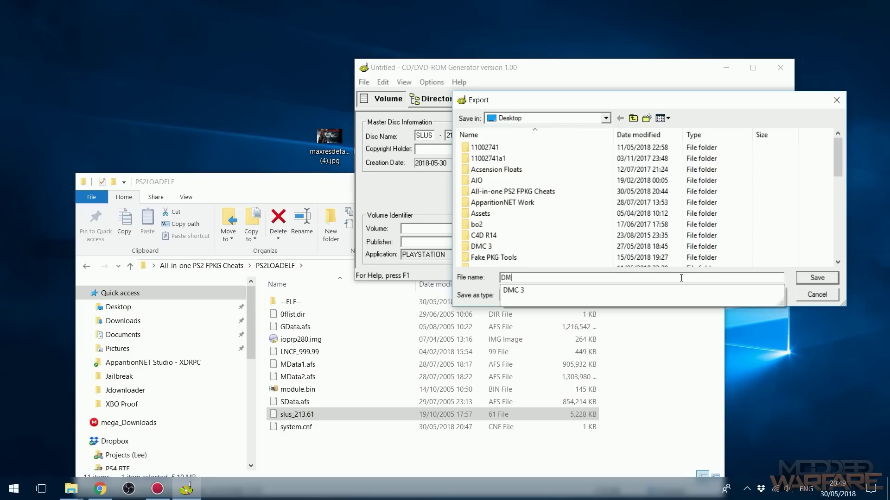
{"action": "type", "text": "C_3"}
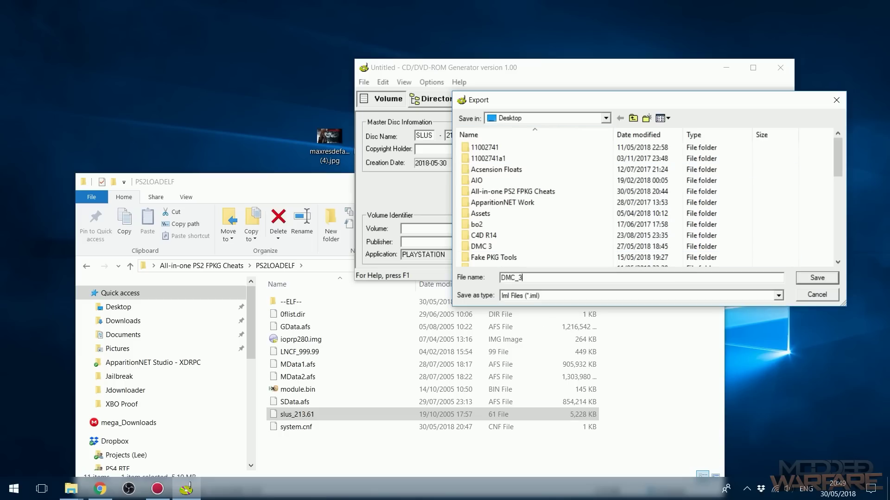
{"action": "left_click", "coordinate": [818, 278]}
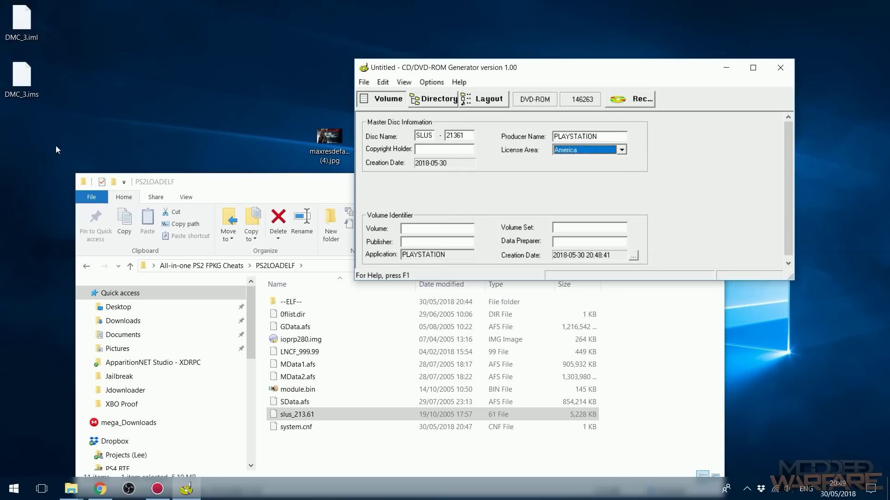
Move DMC_3.iml and DMC_3.ims nearer the other desktop files and close the disc generator without saving the project
{"action": "left_click_drag", "start_coordinate": [45, 137], "coordinate": [16, 26]}
{"action": "left_click_drag", "start_coordinate": [21, 23], "coordinate": [242, 78]}
{"action": "left_click_drag", "start_coordinate": [569, 68], "coordinate": [486, 60]}
{"action": "left_click", "coordinate": [697, 60]}
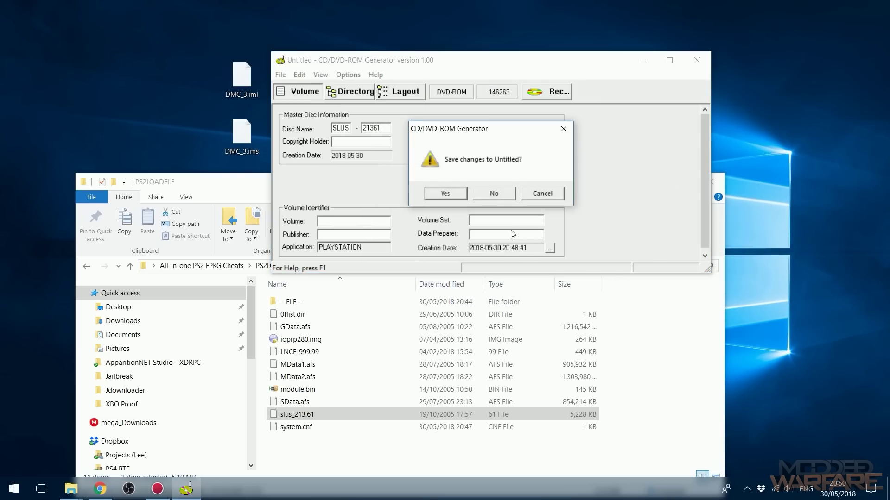
{"action": "left_click", "coordinate": [489, 192]}
Launch the cdvd_iml2iso converter from the cdvd_iml2iso_403 folder and reposition its window below the desktop files
{"action": "key", "text": "BackSpace"}
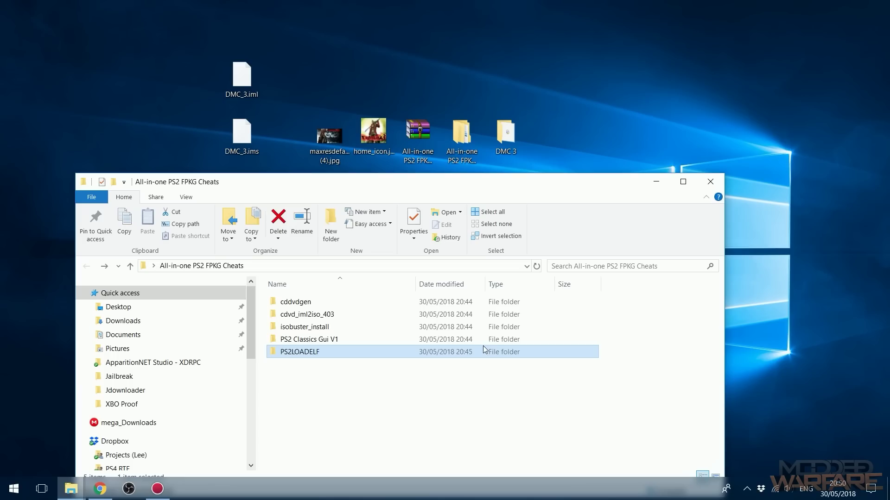
{"action": "left_click", "coordinate": [317, 319]}
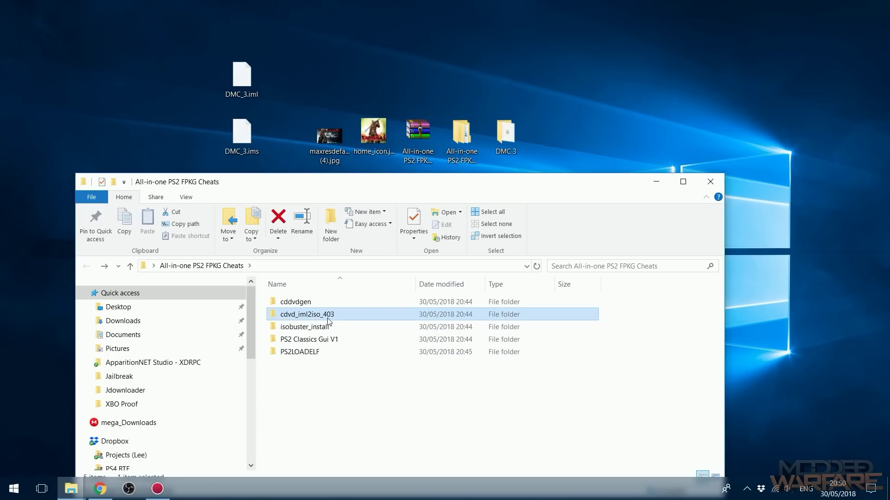
{"action": "double_click", "coordinate": [301, 317]}
{"action": "double_click", "coordinate": [351, 301]}
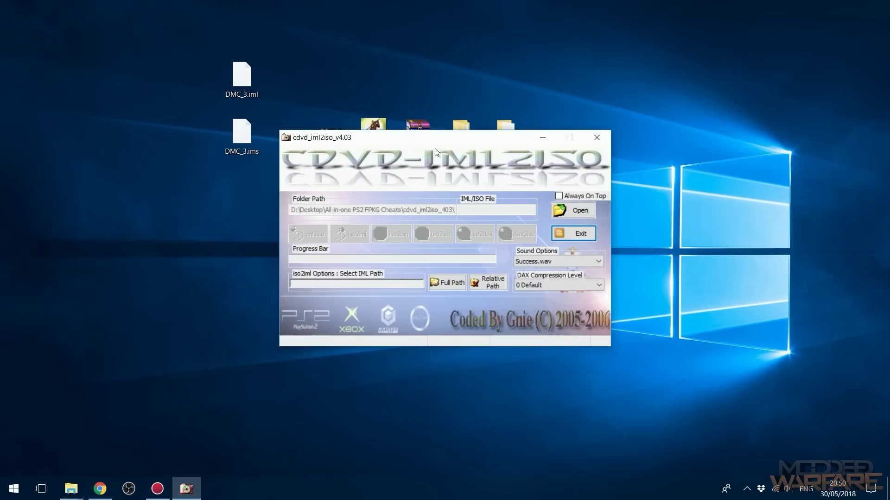
{"action": "left_click_drag", "start_coordinate": [383, 109], "coordinate": [464, 184]}
Load DMC_3.iml from the desktop and convert it to an ISO with iml2iso
{"action": "left_click", "coordinate": [603, 258]}
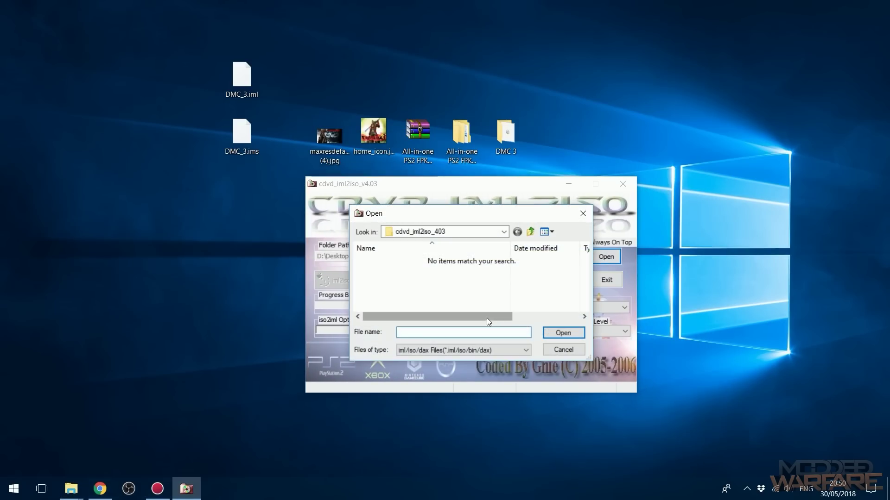
{"action": "left_click", "coordinate": [487, 233]}
{"action": "left_click", "coordinate": [448, 78]}
{"action": "scroll", "coordinate": [417, 287], "scroll_direction": "down", "scroll_amount": 5}
{"action": "left_click", "coordinate": [374, 305]}
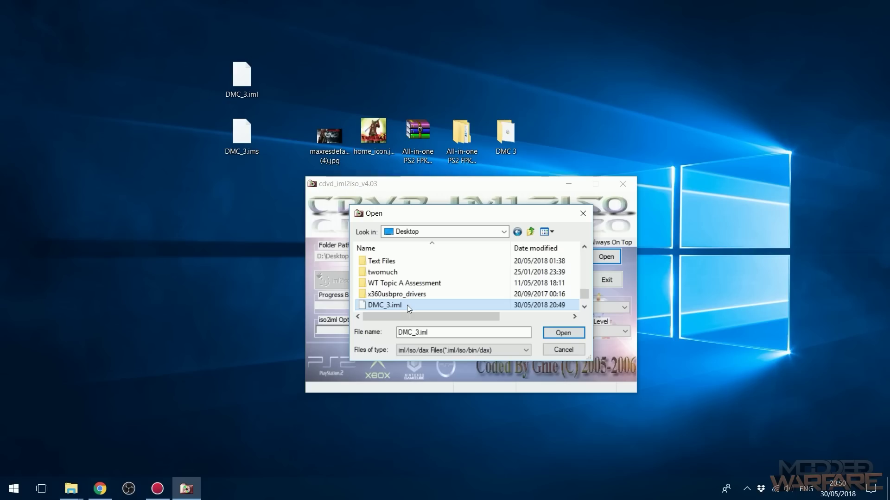
{"action": "left_click", "coordinate": [555, 334]}
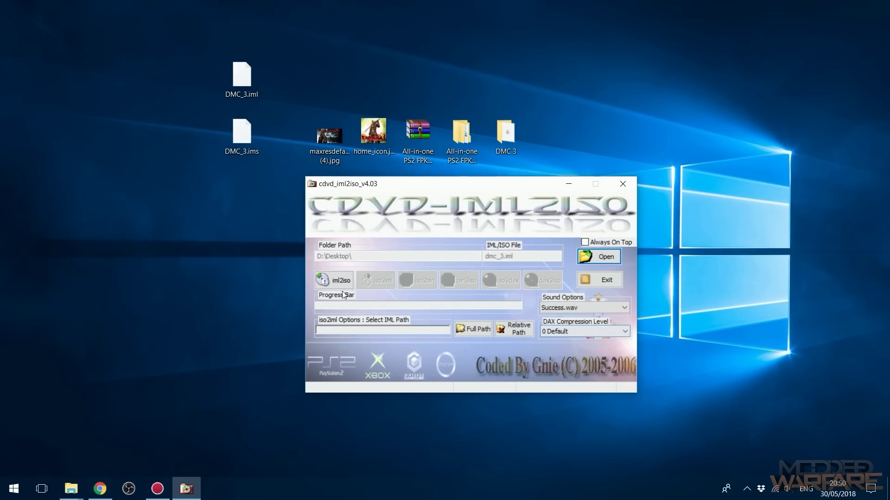
{"action": "left_click", "coordinate": [334, 281]}
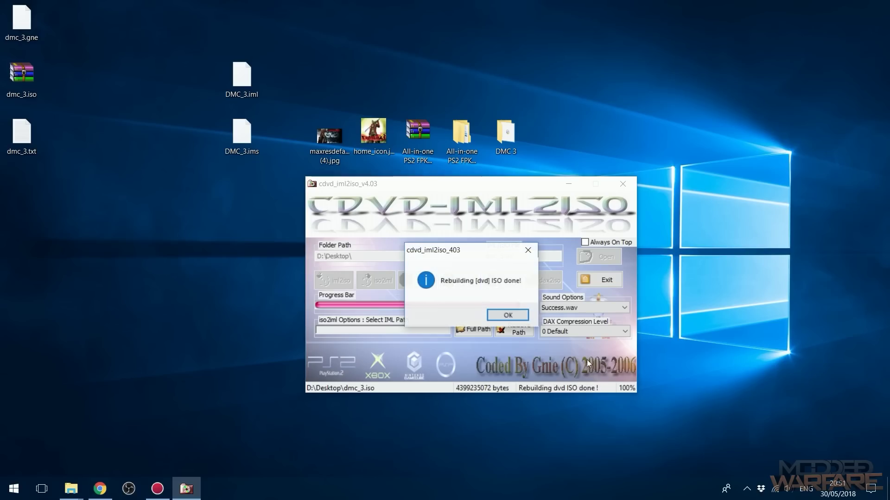
{"action": "left_click", "coordinate": [507, 316]}
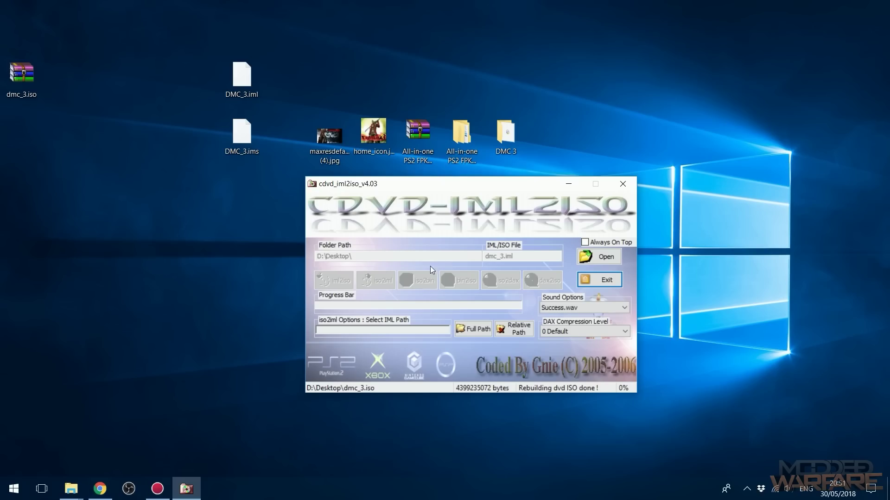
Close the converter and place dmc_3.iso below DMC_3.ims on the desktop
{"action": "left_click_drag", "start_coordinate": [447, 184], "coordinate": [430, 182]}
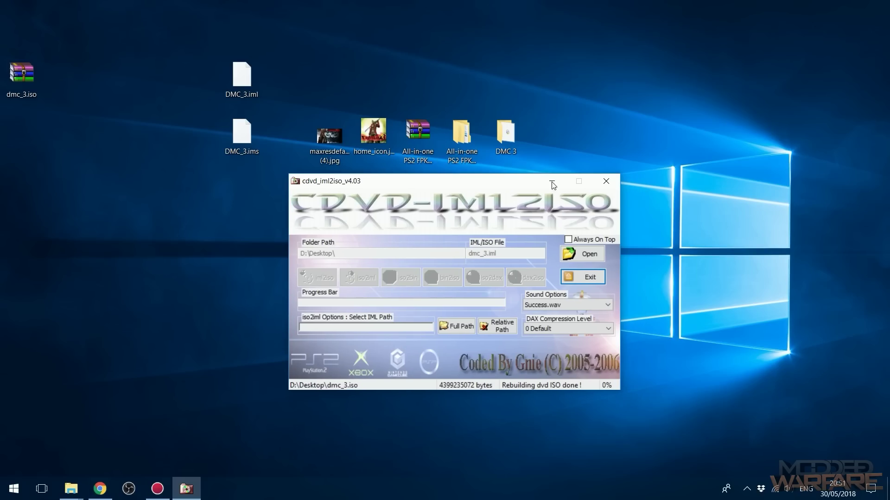
{"action": "left_click", "coordinate": [606, 181]}
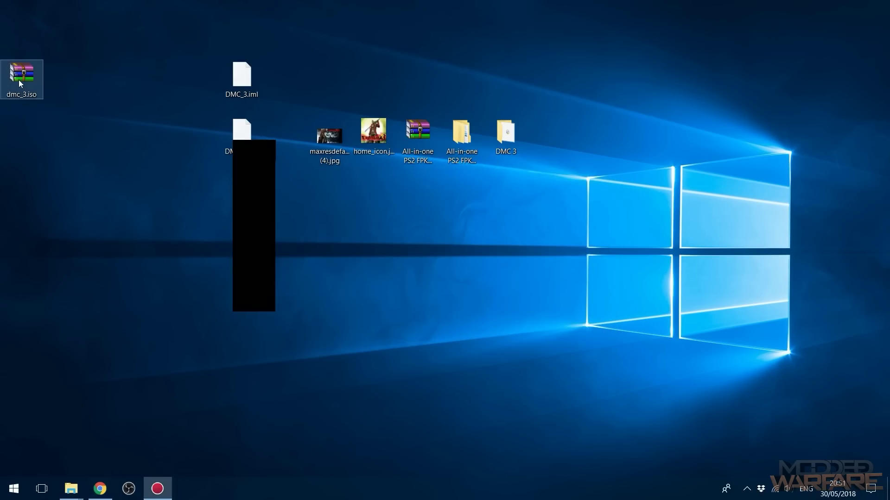
{"action": "left_click_drag", "start_coordinate": [20, 87], "coordinate": [238, 181]}
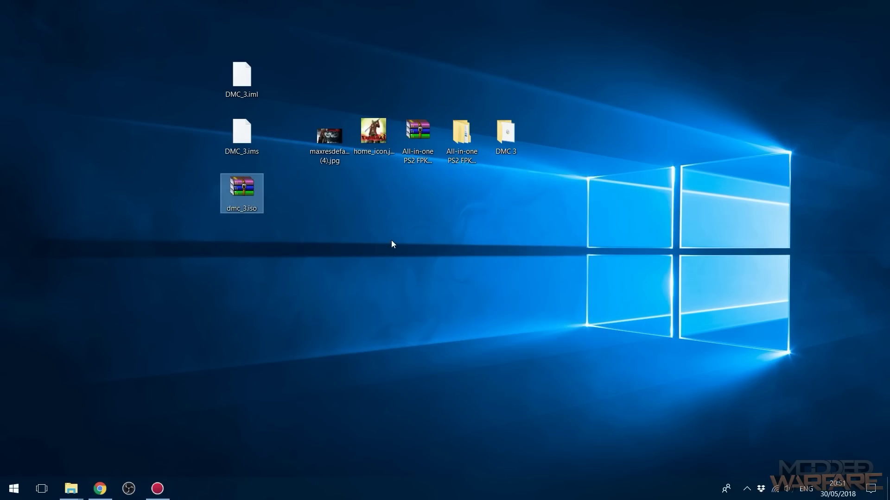
Open the PS4 PS2 Classics GUI_1_0_0_3 folder within PS2 Classics Gui V1's Application Files
{"action": "double_click", "coordinate": [461, 133]}
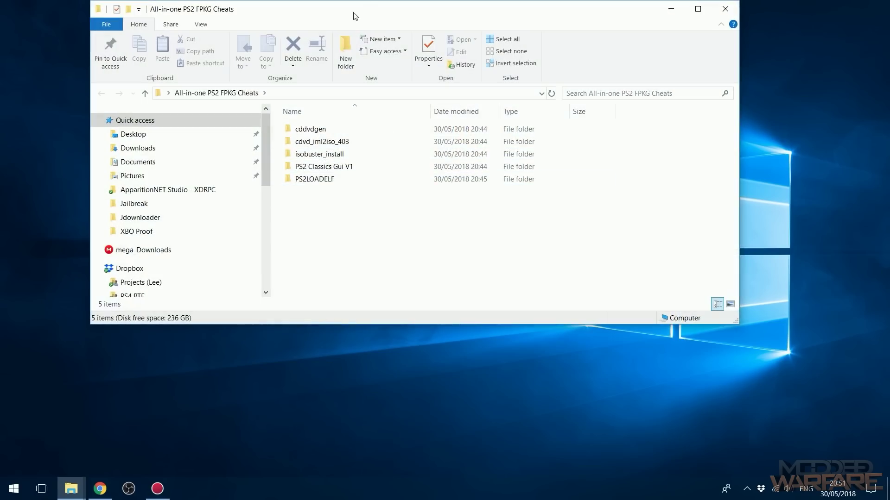
{"action": "left_click_drag", "start_coordinate": [363, 15], "coordinate": [552, 129]}
{"action": "left_click", "coordinate": [536, 284]}
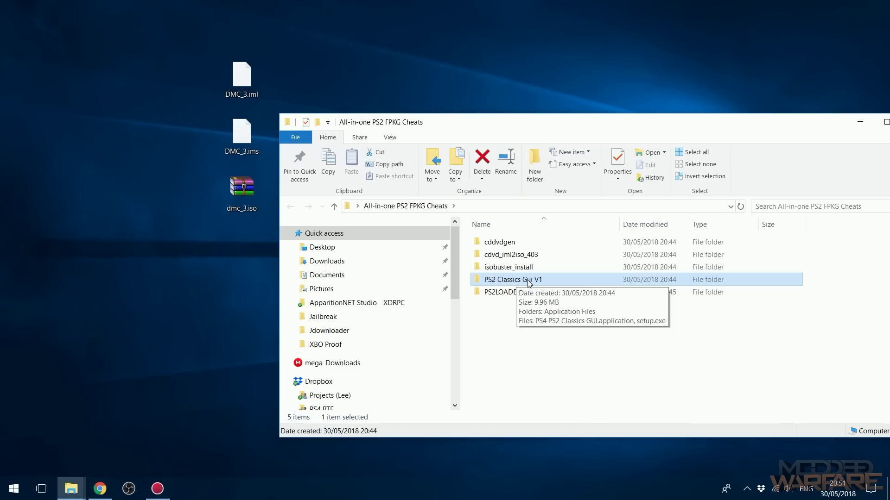
{"action": "double_click", "coordinate": [520, 281]}
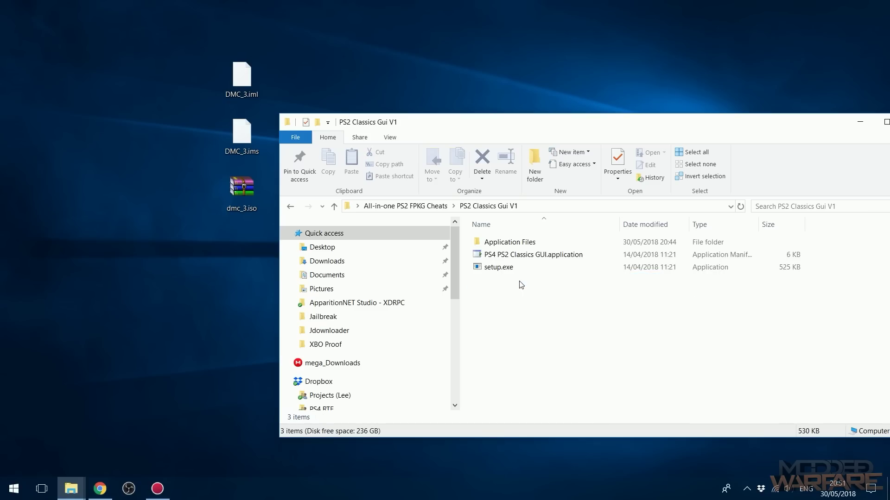
{"action": "double_click", "coordinate": [514, 243]}
{"action": "double_click", "coordinate": [521, 243]}
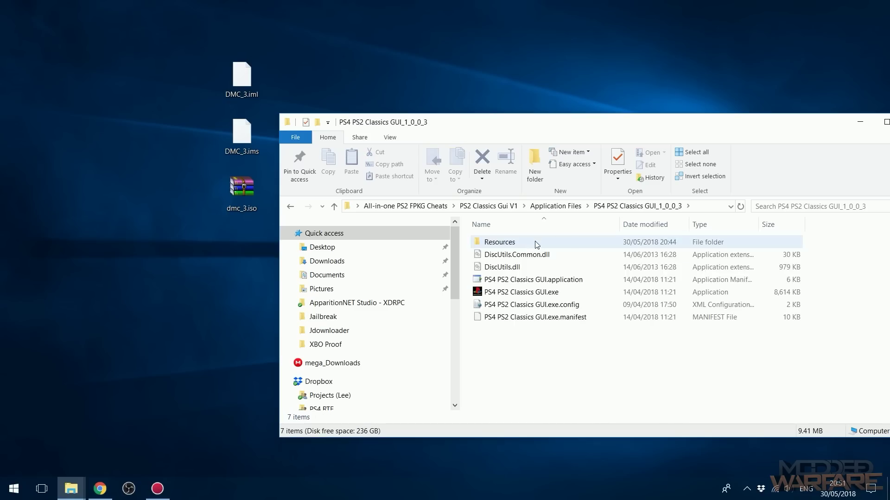
Launch PS4 PS2 Classics GUI.exe, minimize the folder window and select dmc_3.iso from the desktop as the PS2 ISO
{"action": "left_click", "coordinate": [537, 293]}
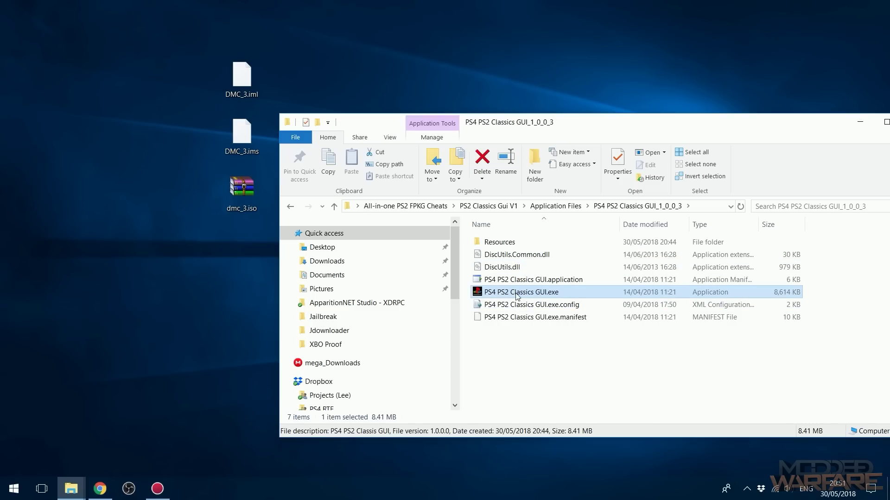
{"action": "double_click", "coordinate": [541, 298]}
{"action": "left_click", "coordinate": [850, 119]}
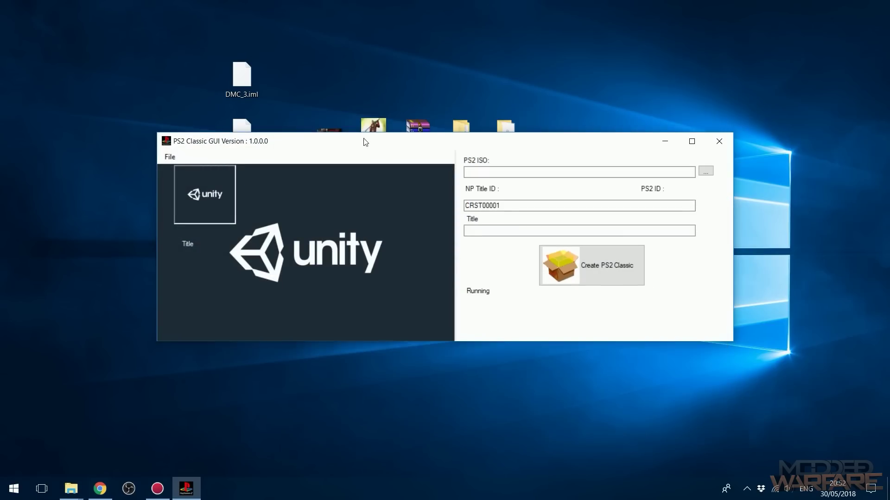
{"action": "left_click_drag", "start_coordinate": [363, 142], "coordinate": [356, 194]}
{"action": "left_click", "coordinate": [698, 223]}
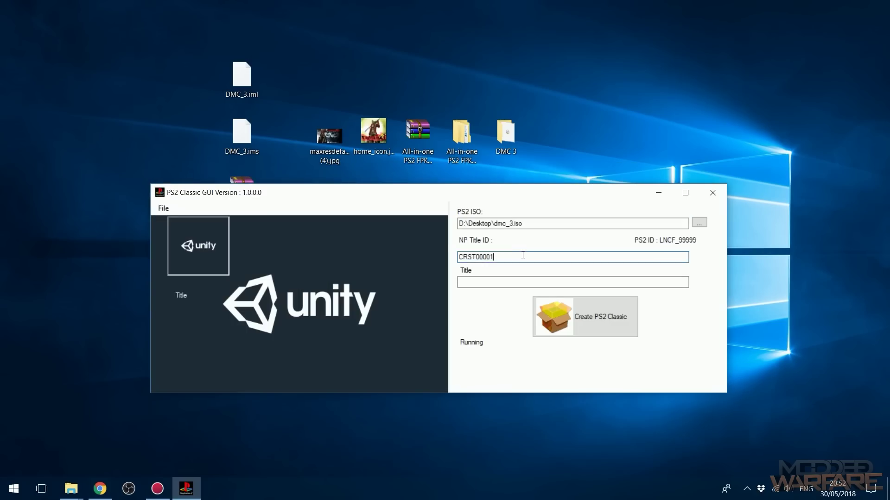
Set the NP Title ID to SLUS21361, matching the slus_213.61 file in the PS2LOADELF folder
{"action": "double_click", "coordinate": [523, 254]}
{"action": "left_click_drag", "start_coordinate": [486, 198], "coordinate": [563, 224]}
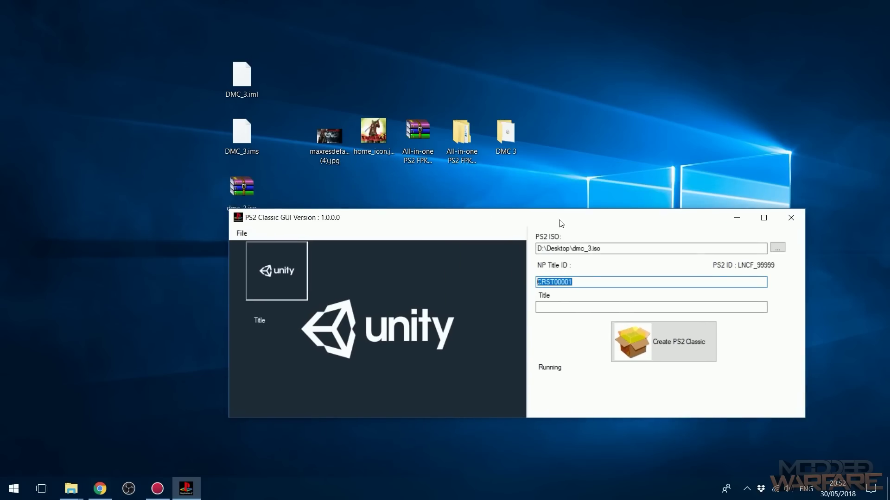
{"action": "left_click", "coordinate": [462, 139]}
{"action": "double_click", "coordinate": [460, 138]}
{"action": "left_click_drag", "start_coordinate": [551, 112], "coordinate": [300, 80]}
{"action": "left_click", "coordinate": [261, 248]}
{"action": "double_click", "coordinate": [260, 249]}
{"action": "left_click", "coordinate": [261, 311]}
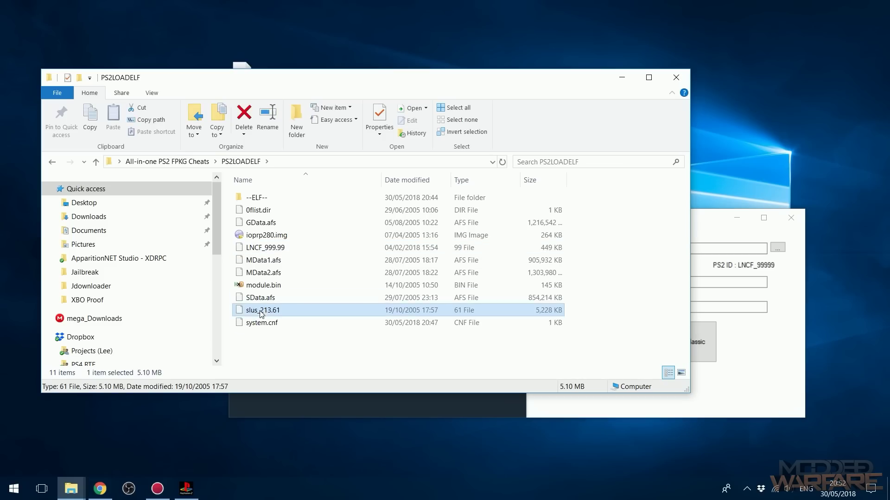
{"action": "left_click", "coordinate": [720, 412]}
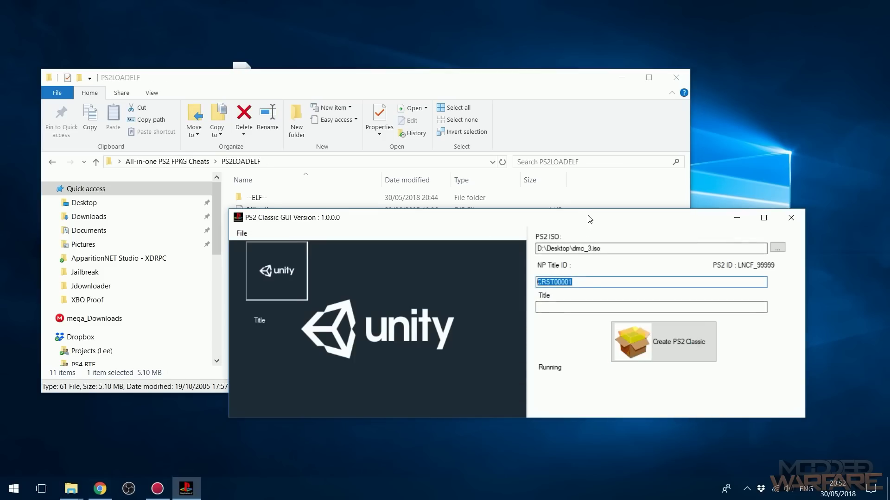
{"action": "left_click_drag", "start_coordinate": [626, 218], "coordinate": [546, 322]}
{"action": "left_click_drag", "start_coordinate": [510, 386], "coordinate": [463, 381]}
{"action": "type", "text": "SLUS21361"}
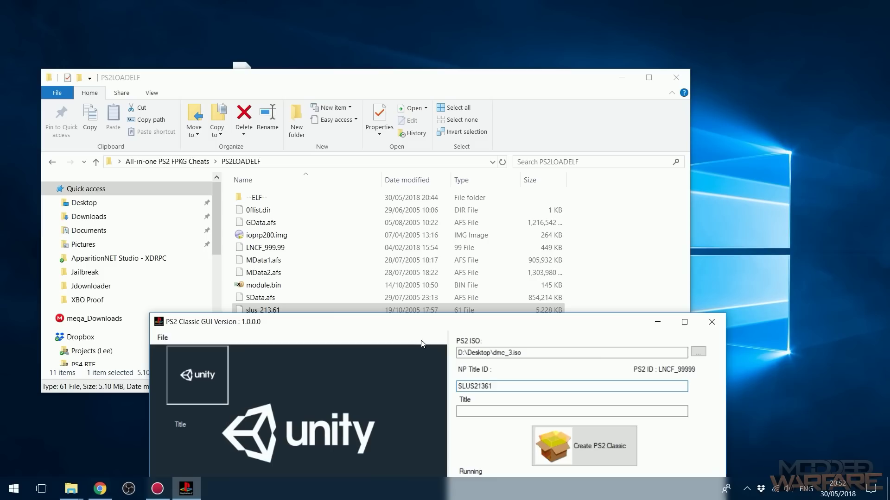
Set the package title to Devil May Cry 3 and minimize the PS2LOADELF folder window
{"action": "left_click_drag", "start_coordinate": [439, 320], "coordinate": [486, 176]}
{"action": "left_click", "coordinate": [556, 268]}
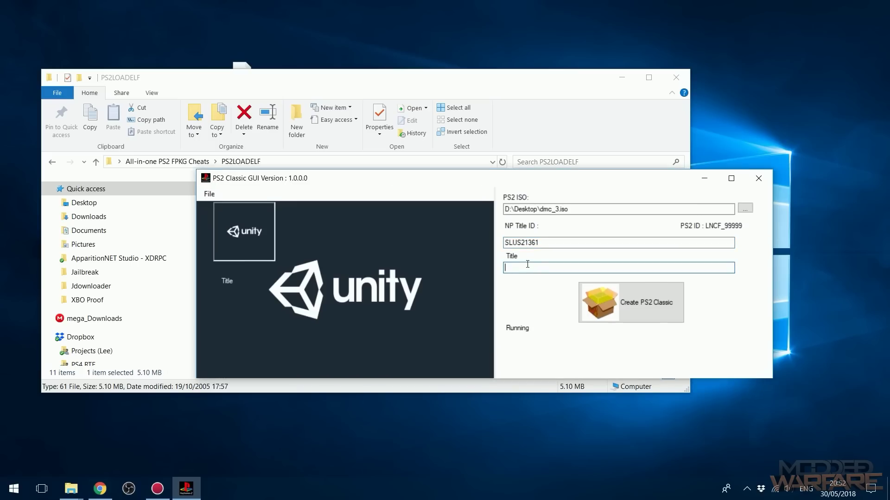
{"action": "type", "text": "Devil May Cry 3"}
{"action": "left_click_drag", "start_coordinate": [549, 268], "coordinate": [328, 268]}
{"action": "left_click_drag", "start_coordinate": [416, 187], "coordinate": [469, 226]}
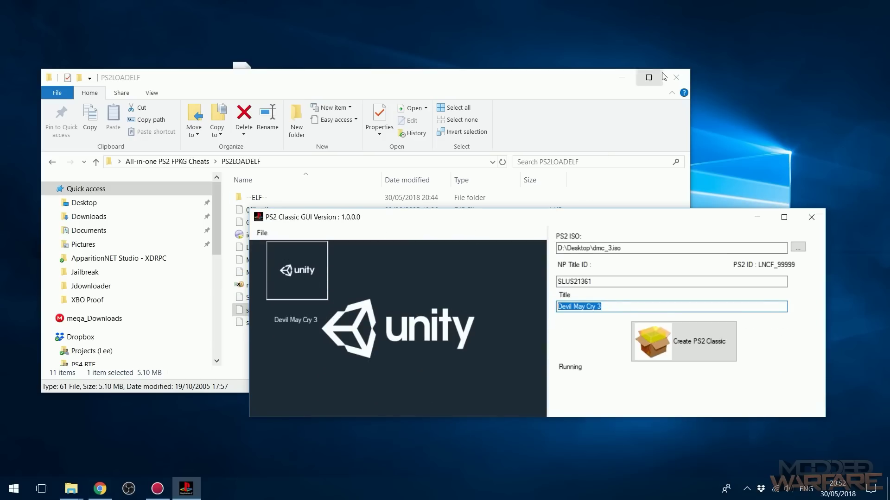
{"action": "left_click", "coordinate": [621, 77]}
{"action": "left_click_drag", "start_coordinate": [574, 217], "coordinate": [597, 191]}
View the maxresdefault (4).jpg background and the home_icon image on the desktop, and check the dimensions of both
{"action": "left_click_drag", "start_coordinate": [310, 137], "coordinate": [332, 152]}
{"action": "left_click", "coordinate": [321, 92]}
{"action": "double_click", "coordinate": [332, 152]}
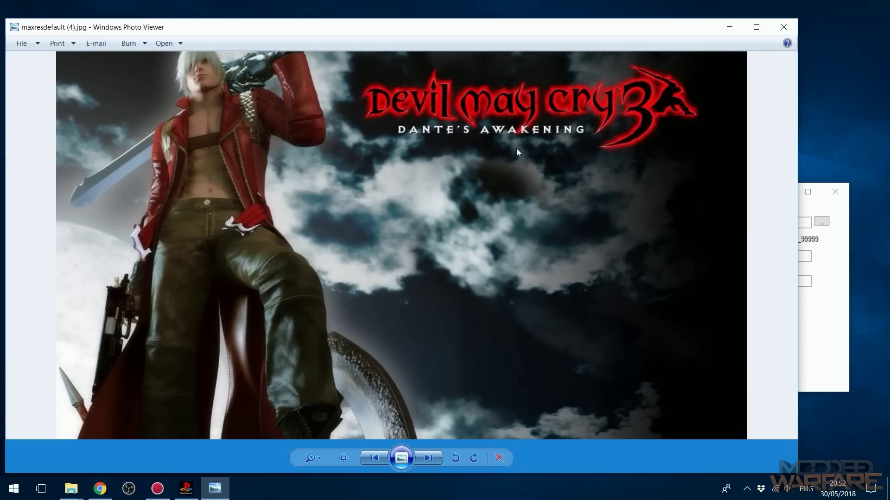
{"action": "left_click", "coordinate": [781, 27]}
{"action": "double_click", "coordinate": [363, 136]}
{"action": "left_click", "coordinate": [783, 27]}
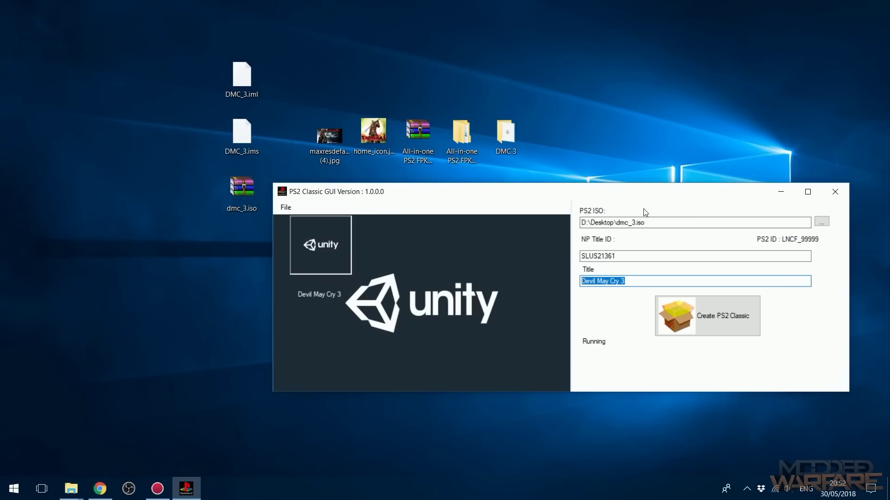
{"action": "left_click", "coordinate": [334, 145]}
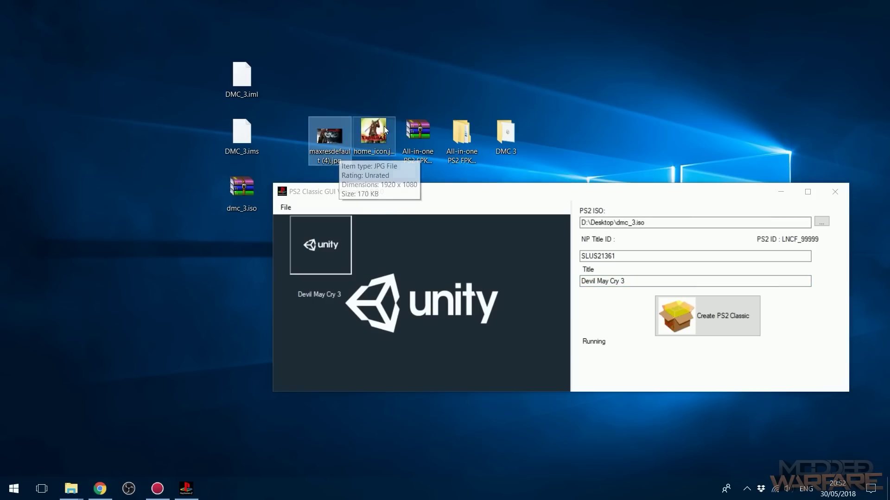
{"action": "mouse_move", "coordinate": [337, 134]}
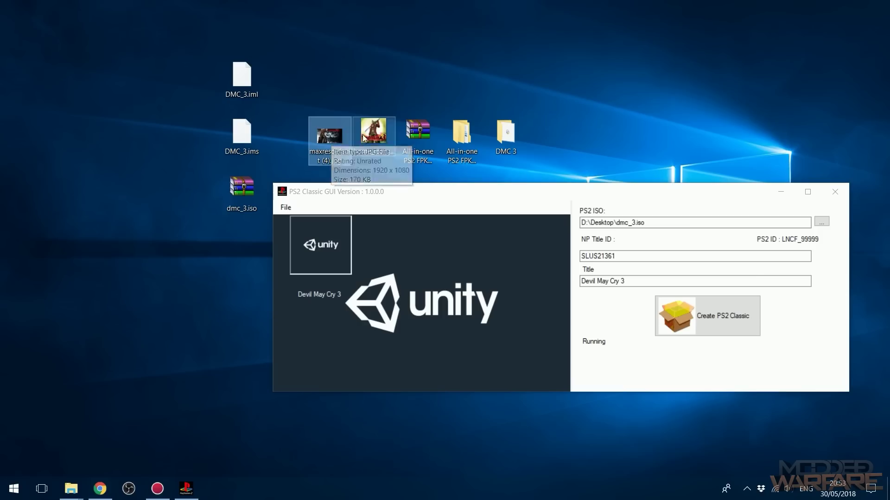
{"action": "mouse_move", "coordinate": [372, 138]}
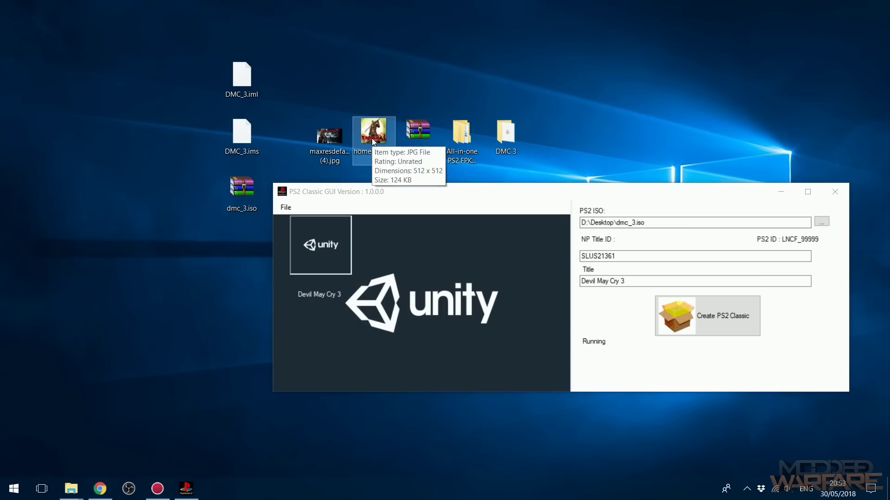
Set the package icon to the home_icon image and the background to maxresdefault (4).jpg
{"action": "right_click", "coordinate": [327, 245]}
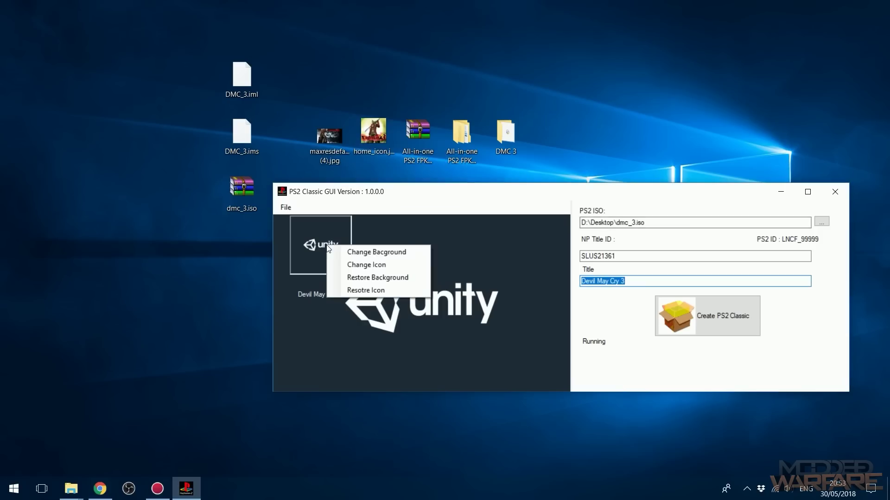
{"action": "left_click", "coordinate": [389, 265]}
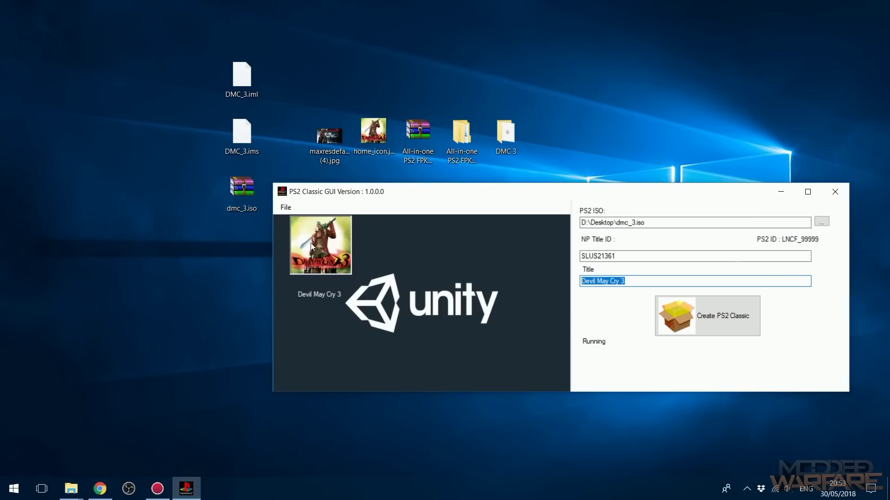
{"action": "right_click", "coordinate": [406, 251]}
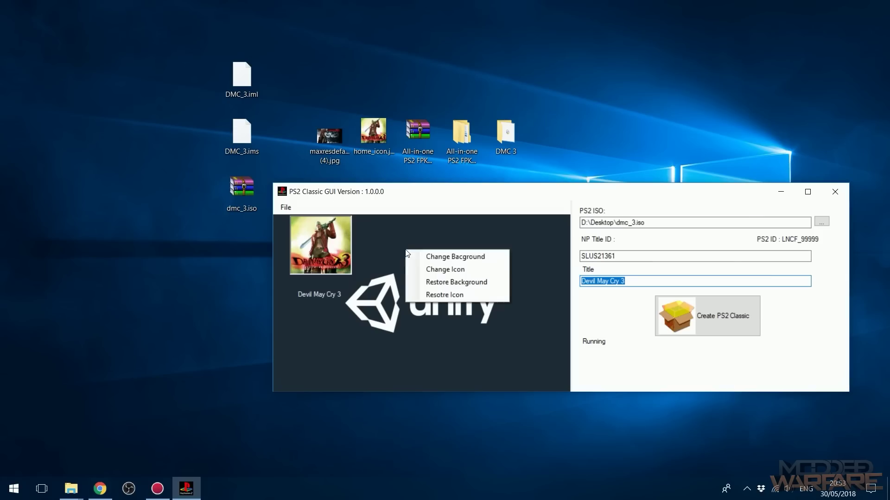
{"action": "left_click", "coordinate": [454, 256]}
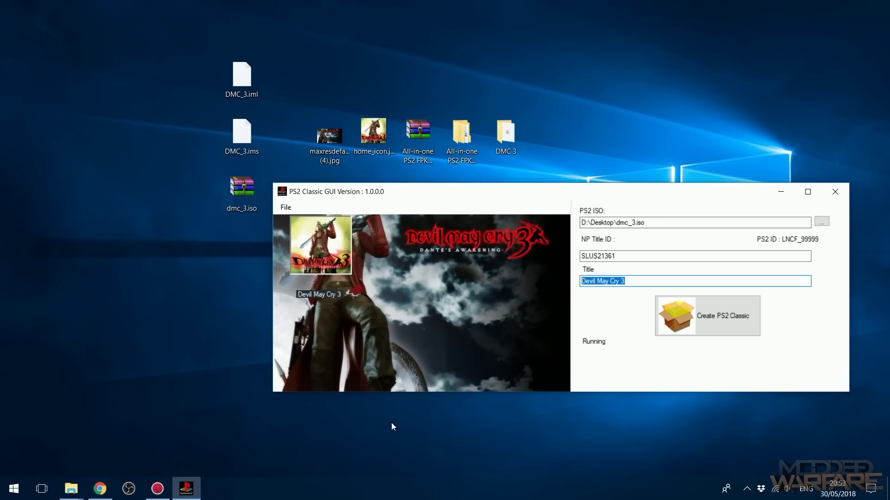
Create the PS2 Classic package on the desktop, dismiss the completion message and close PS2 Classic GUI
{"action": "left_click", "coordinate": [676, 320]}
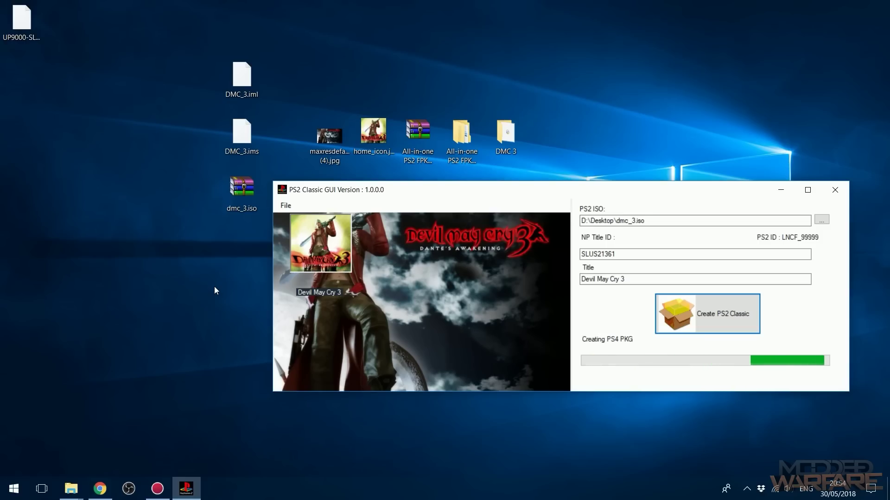
{"action": "left_click_drag", "start_coordinate": [10, 40], "coordinate": [186, 99]}
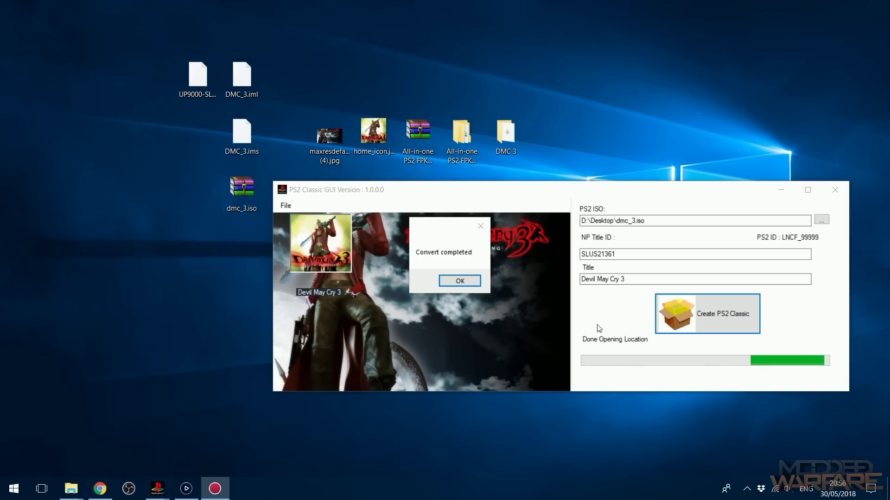
{"action": "left_click", "coordinate": [455, 281]}
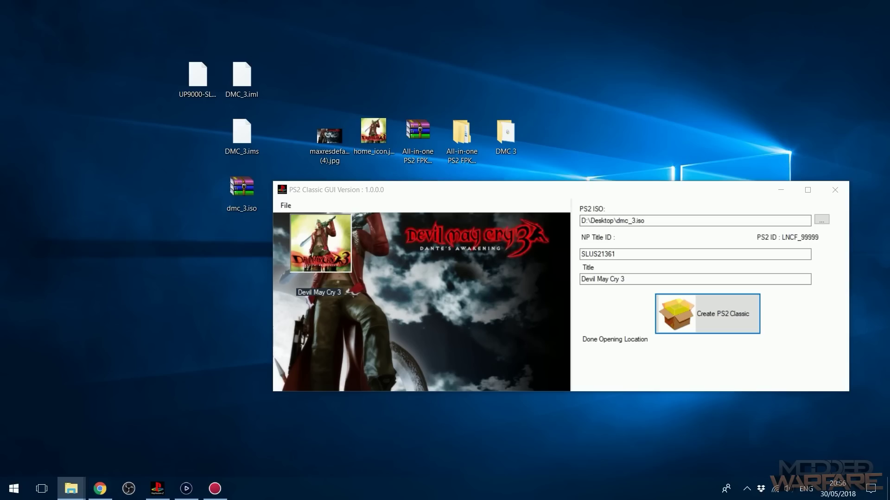
{"action": "left_click", "coordinate": [834, 190]}
Copy the UP9000-SLUS21361_00 package file from the desktop to the USB (I:) drive
{"action": "left_click_drag", "start_coordinate": [198, 77], "coordinate": [155, 139]}
{"action": "key", "text": "super"}
{"action": "left_click", "coordinate": [184, 273]}
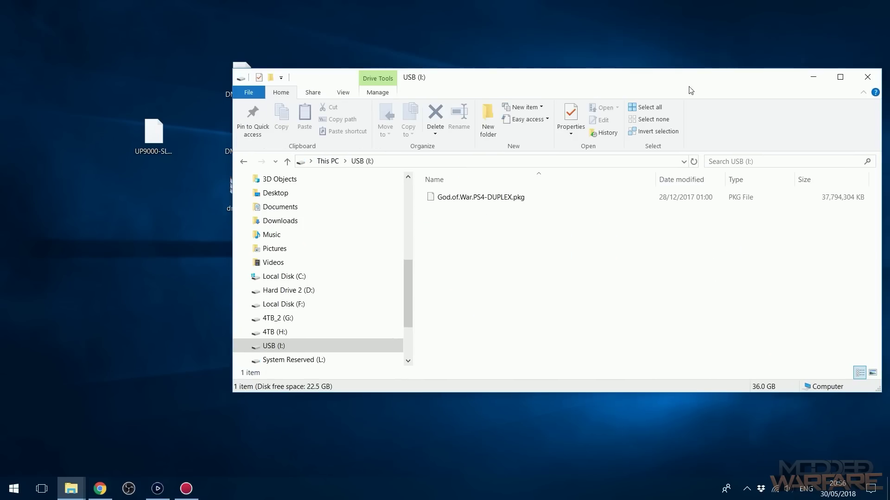
{"action": "left_click_drag", "start_coordinate": [689, 77], "coordinate": [640, 46]}
{"action": "left_click", "coordinate": [171, 185]}
{"action": "left_click_drag", "start_coordinate": [171, 185], "coordinate": [597, 250]}
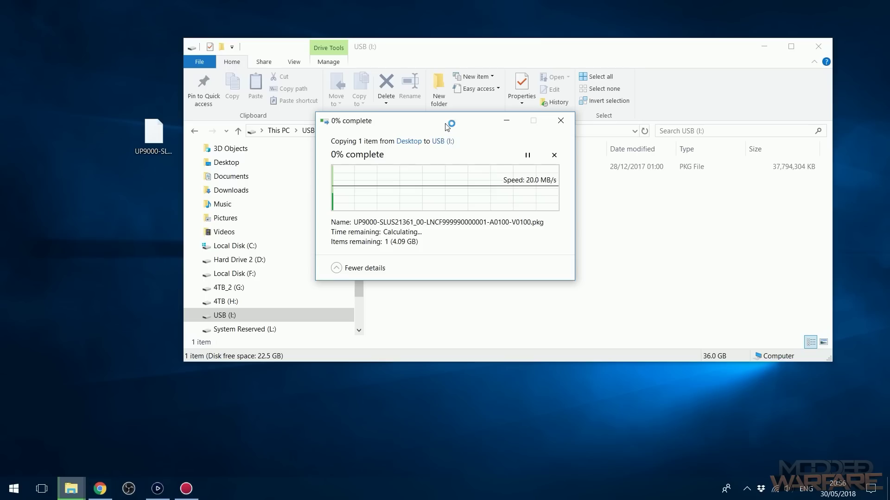
Move the copy progress window aside and check the USB (I:) drive's file system in its properties
{"action": "left_click_drag", "start_coordinate": [452, 115], "coordinate": [224, 70]}
{"action": "left_click_drag", "start_coordinate": [427, 47], "coordinate": [471, 56]}
{"action": "scroll", "coordinate": [387, 290], "scroll_direction": "down", "scroll_amount": 2}
{"action": "left_click", "coordinate": [138, 75]}
{"action": "left_click_drag", "start_coordinate": [138, 75], "coordinate": [95, 181]}
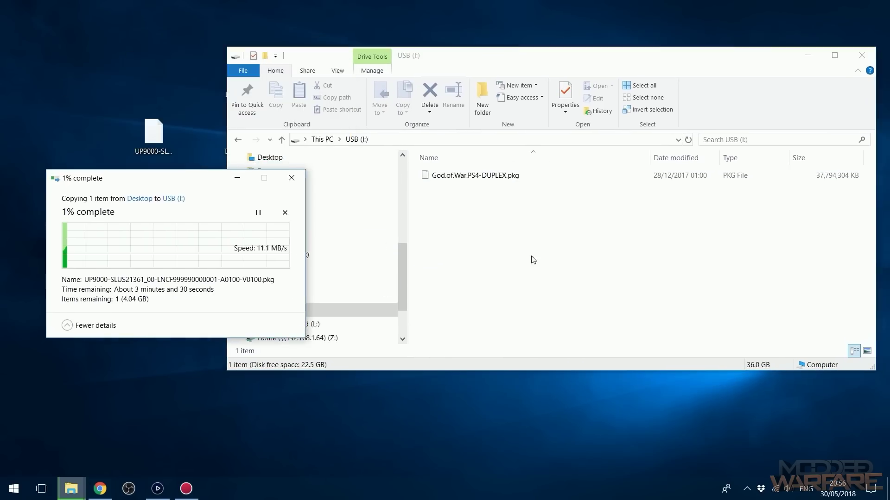
{"action": "left_click", "coordinate": [439, 250]}
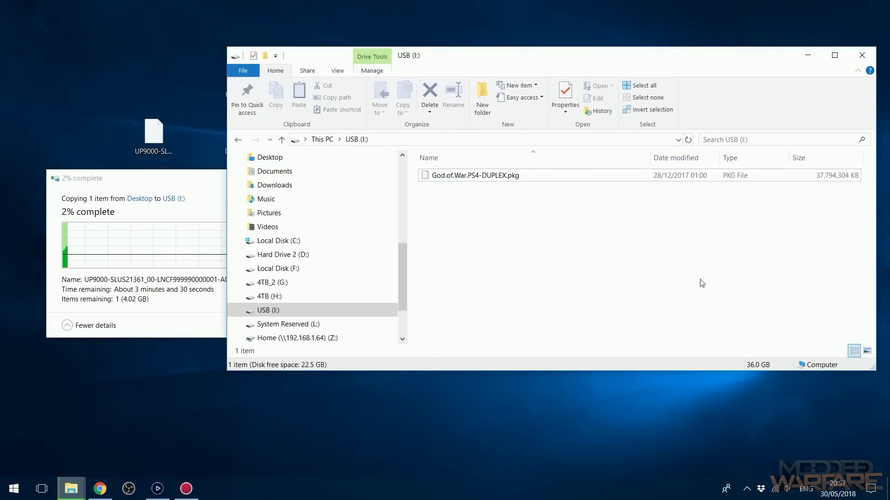
{"action": "right_click", "coordinate": [308, 310]}
{"action": "left_click", "coordinate": [347, 472]}
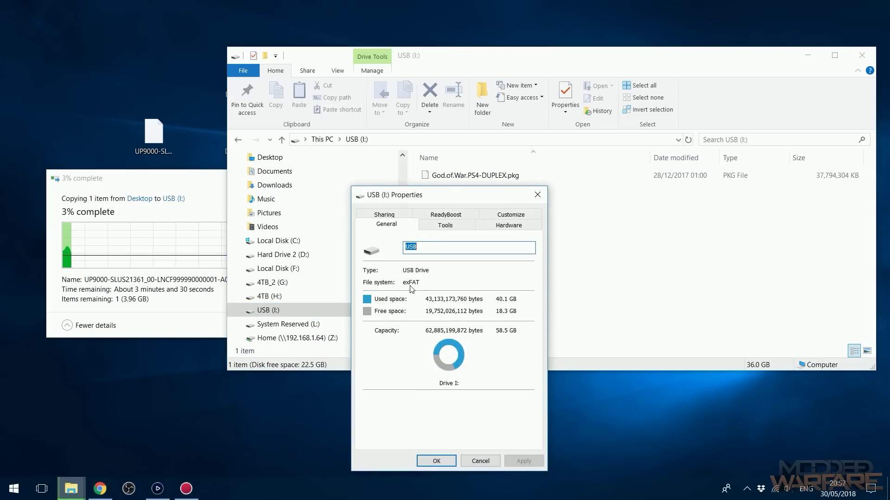
{"action": "left_click_drag", "start_coordinate": [444, 198], "coordinate": [401, 208]}
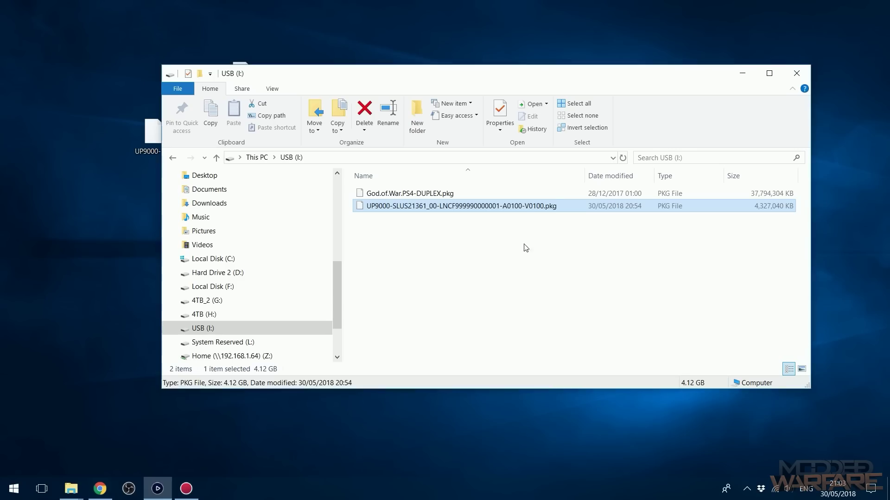
Deselect the copied package and close the USB (I:) folder window
{"action": "left_click_drag", "start_coordinate": [524, 246], "coordinate": [620, 218]}
{"action": "left_click", "coordinate": [620, 218]}
{"action": "left_click", "coordinate": [796, 73]}
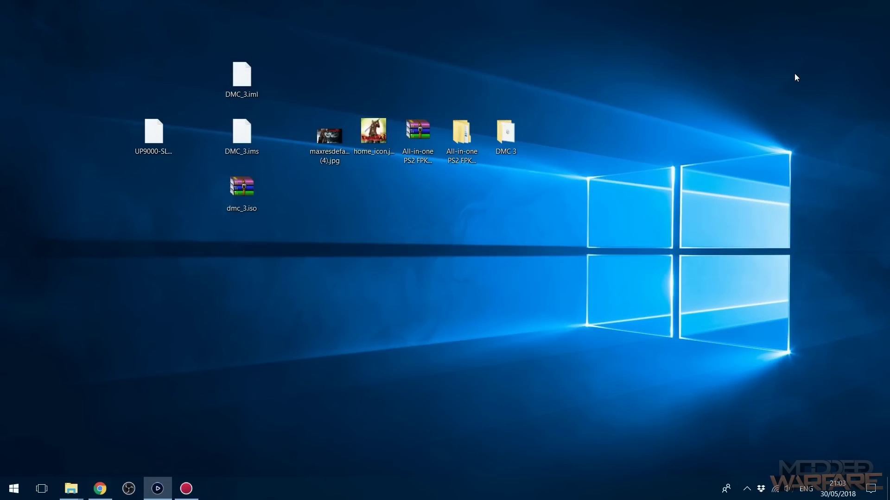
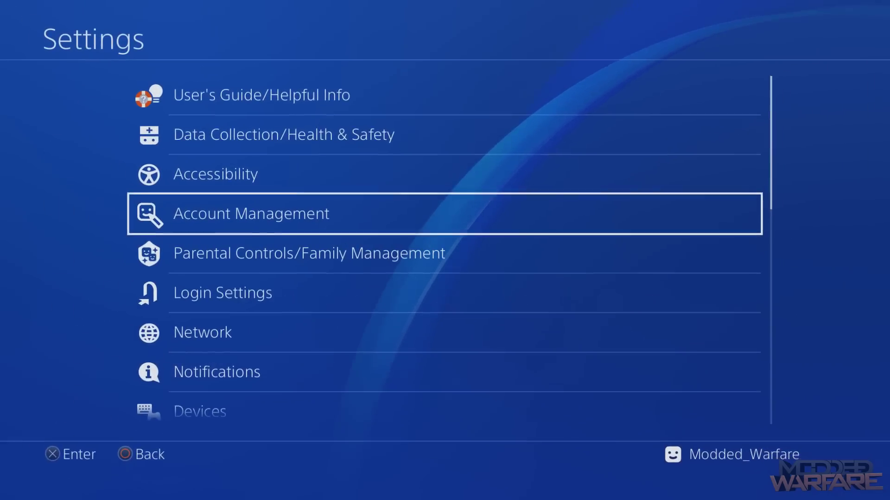
Switch to the PS4 settings and open the User's Guide under User's Guide/Helpful Info
{"action": "key", "text": "Up"}
{"action": "key", "text": "Up"}
{"action": "key", "text": "Up"}
{"action": "key", "text": "Return"}
{"action": "key", "text": "Return"}
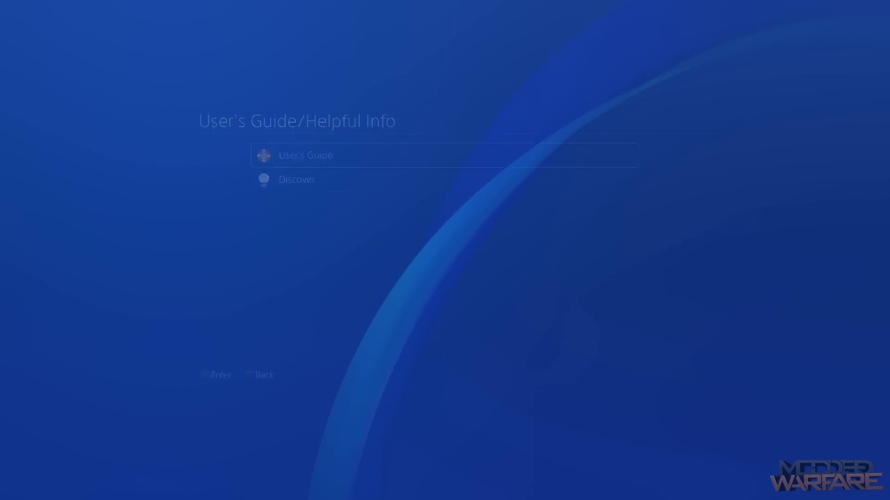
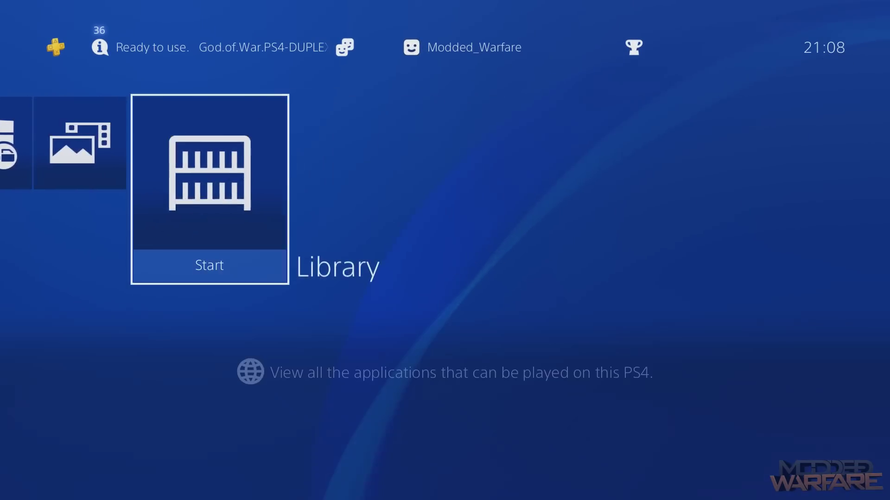
Open Debug Settings in the PS4 settings from the home screen
{"action": "key", "text": "Up"}
{"action": "key", "text": "Left"}
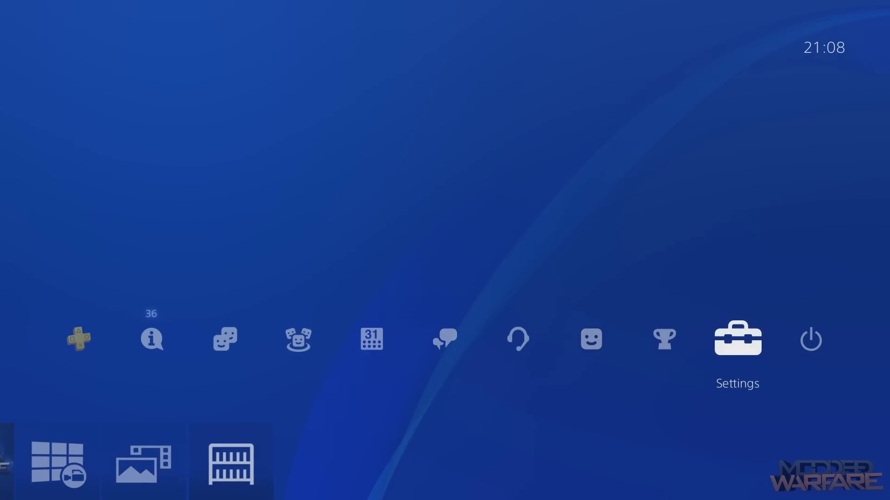
{"action": "key", "text": "Return"}
{"action": "key", "text": "Down"}
{"action": "key", "text": "Down"}
{"action": "key", "text": "Down"}
{"action": "key", "text": "Down"}
{"action": "key", "text": "Down"}
{"action": "key", "text": "Down"}
{"action": "key", "text": "Down"}
{"action": "key", "text": "Down"}
{"action": "key", "text": "Down"}
{"action": "key", "text": "Down"}
{"action": "key", "text": "Down"}
{"action": "key", "text": "Down"}
{"action": "key", "text": "Down"}
{"action": "key", "text": "Down"}
{"action": "key", "text": "Down"}
{"action": "key", "text": "Down"}
{"action": "key", "text": "Down"}
{"action": "key", "text": "Down"}
{"action": "key", "text": "Down"}
{"action": "key", "text": "Down"}
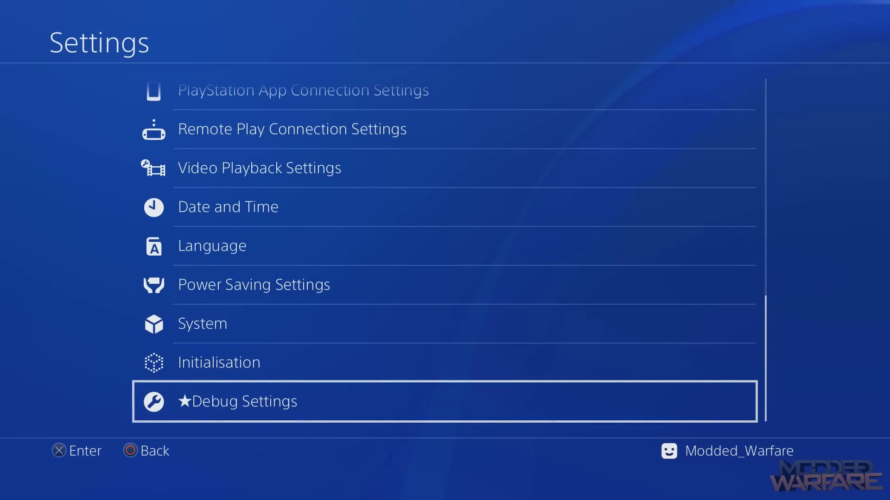
{"action": "key", "text": "Return"}
{"action": "key", "text": "Return"}
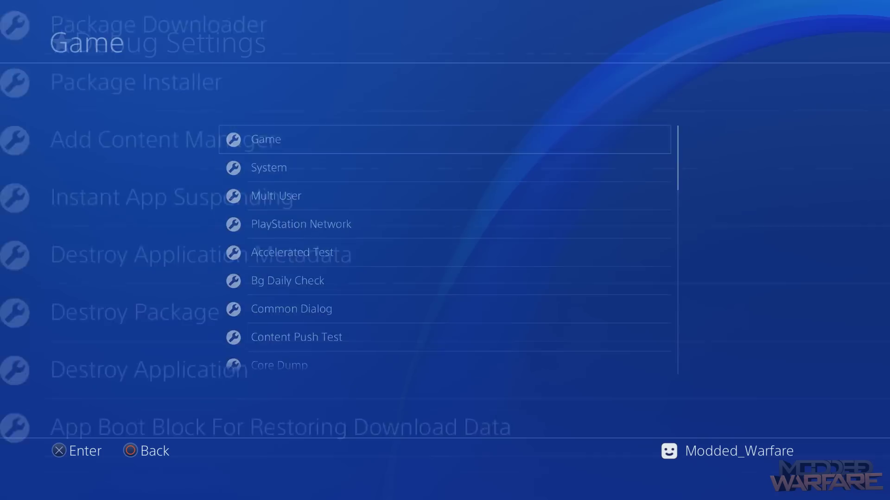
{"action": "key", "text": "Down"}
{"action": "key", "text": "Return"}
{"action": "key", "text": "Down"}
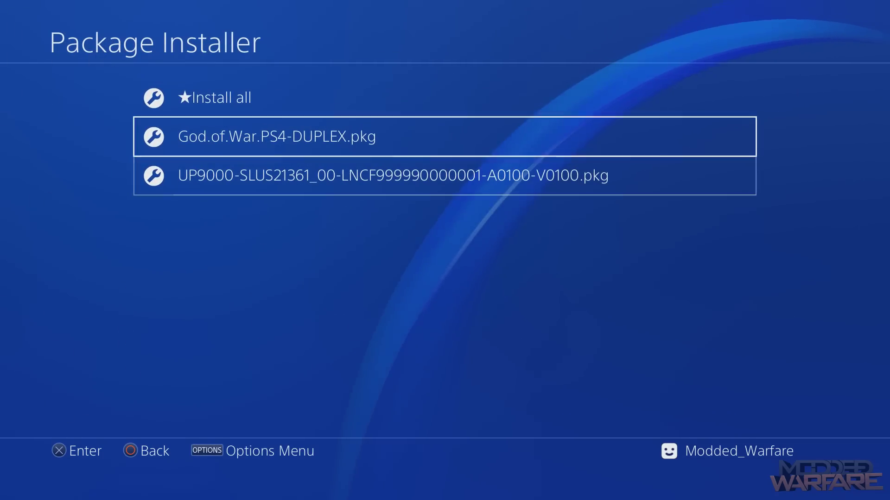
{"action": "key", "text": "Down"}
{"action": "key", "text": "Up"}
{"action": "key", "text": "Down"}
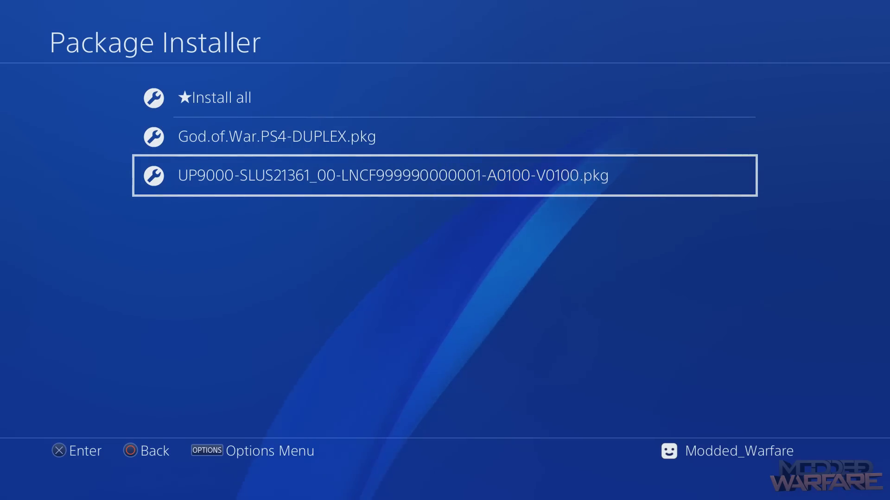
{"action": "key", "text": "Return"}
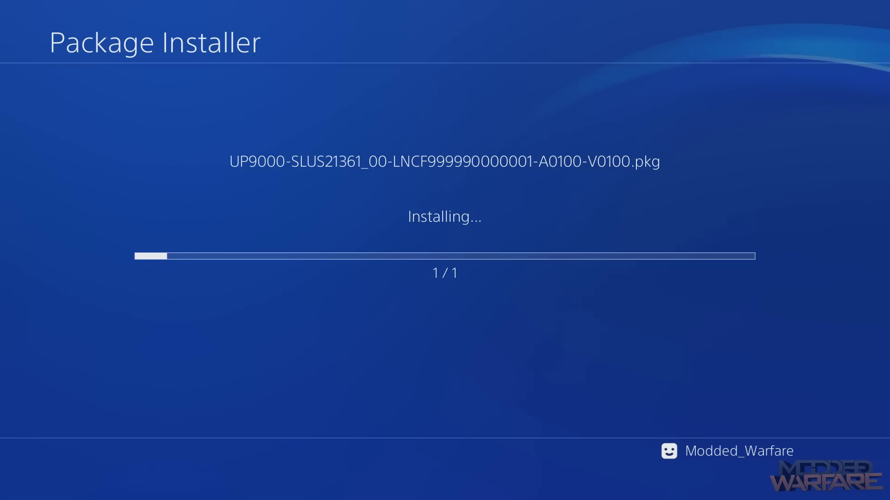
Leave the Package Installer and start Devil May Cry 3 from the PS4 home screen
{"action": "key", "text": "Up"}
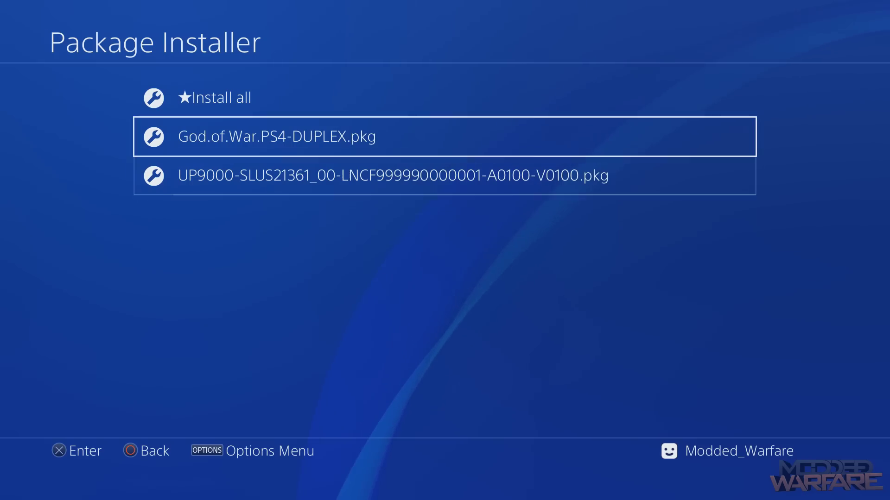
{"action": "key", "text": "Down"}
{"action": "key", "text": "Up"}
{"action": "key", "text": "Down"}
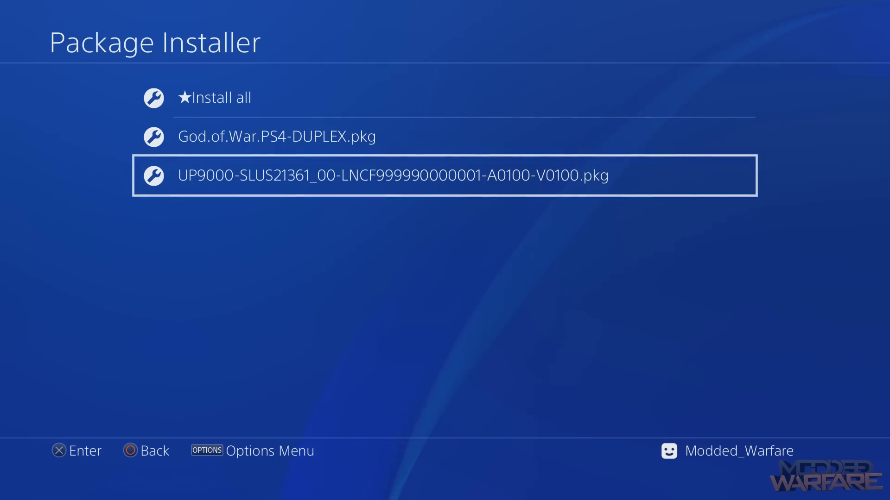
{"action": "key", "text": "Escape"}
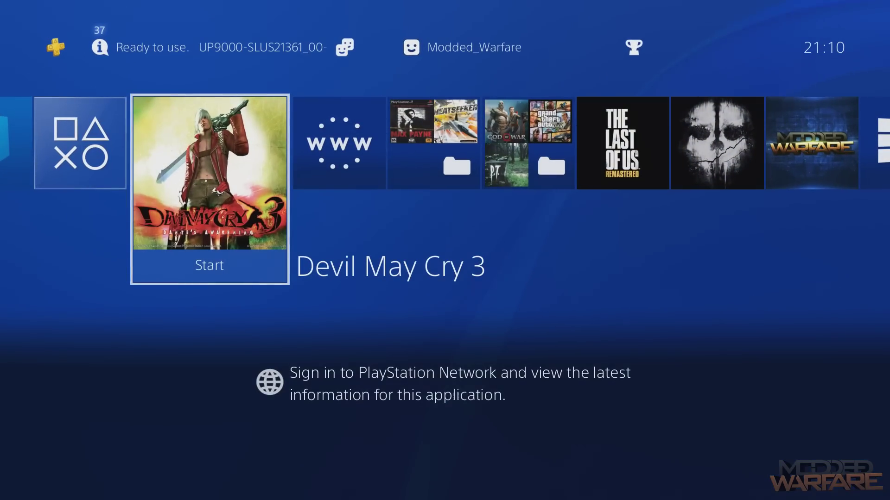
{"action": "key", "text": "Left"}
{"action": "key", "text": "Right"}
{"action": "key", "text": "Right"}
{"action": "key", "text": "Left"}
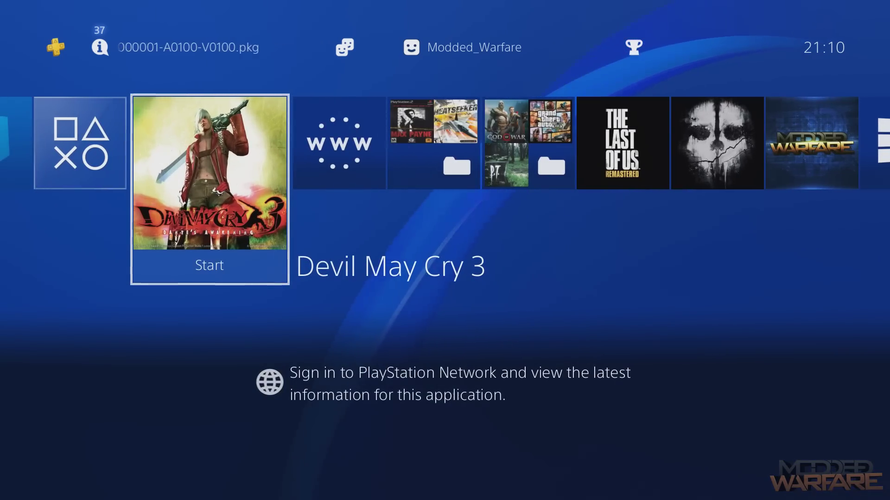
{"action": "key", "text": "Return"}
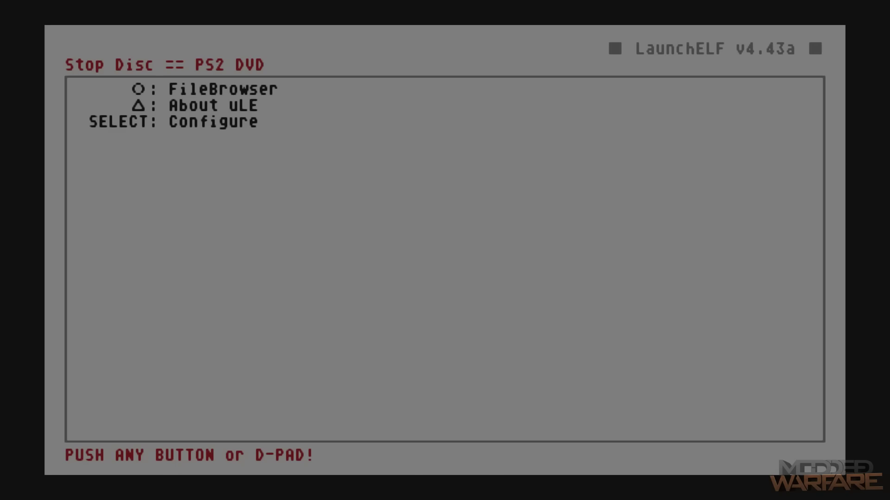
Open the FileBrowser in LaunchELF
{"action": "key", "text": "Down"}
{"action": "key", "text": "Down"}
{"action": "key", "text": "Up"}
{"action": "key", "text": "Down"}
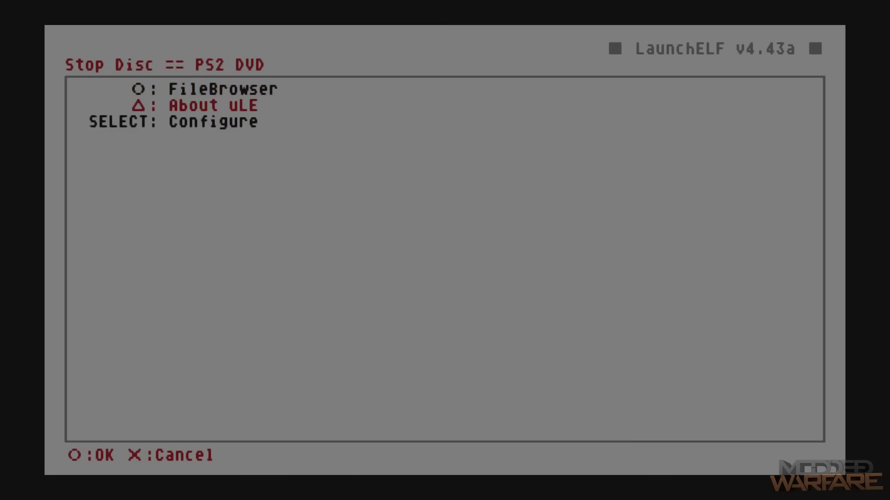
{"action": "key", "text": "Up"}
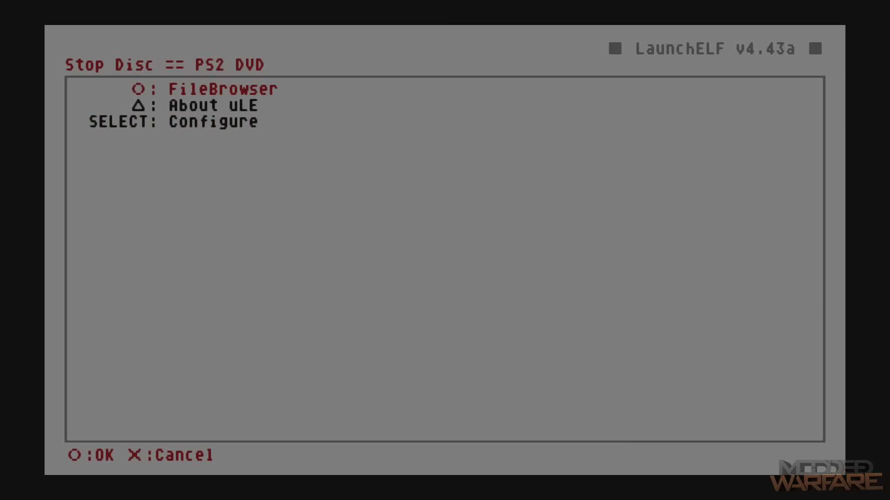
{"action": "key", "text": "Return"}
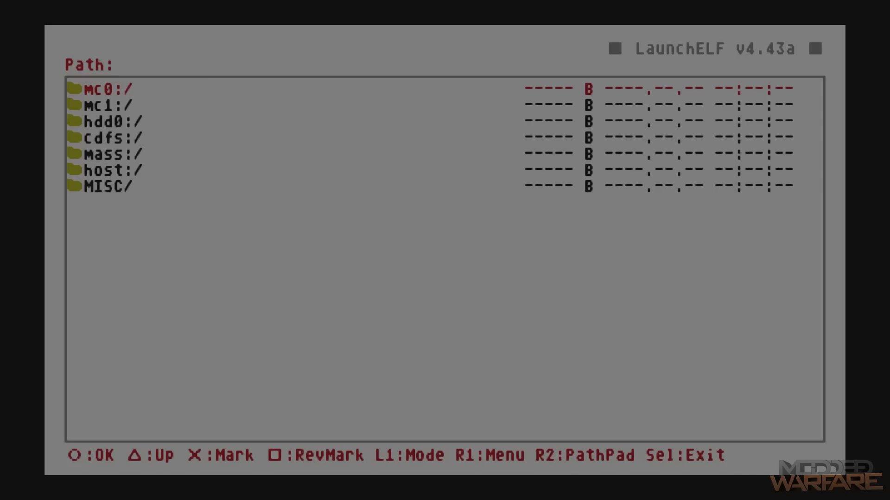
Browse to the --ELF-- folder on the cdfs:/ device
{"action": "key", "text": "Down"}
{"action": "key", "text": "Down"}
{"action": "key", "text": "Down"}
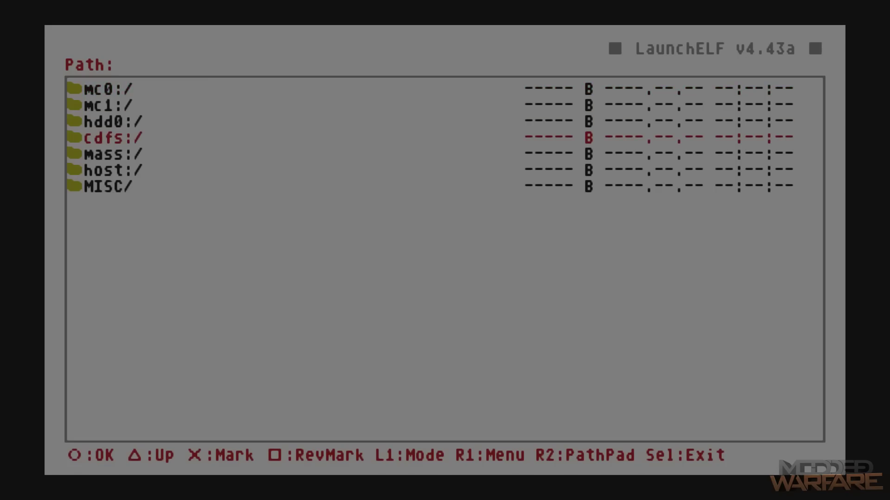
{"action": "key", "text": "Return"}
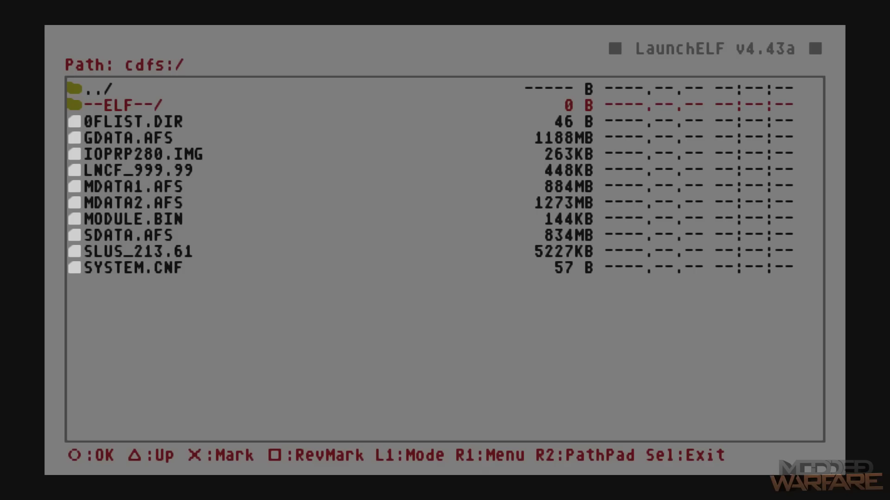
{"action": "key", "text": "Return"}
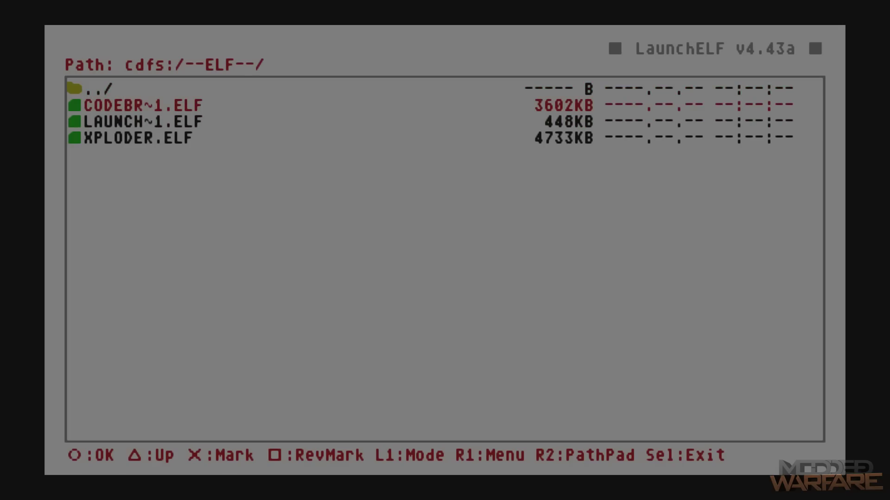
Look through the CodeBreaker, LaunchELF and Xploder ELF files in the --ELF-- folder
{"action": "key", "text": "Down"}
{"action": "key", "text": "Up"}
{"action": "key", "text": "Down"}
{"action": "key", "text": "Down"}
{"action": "key", "text": "Up"}
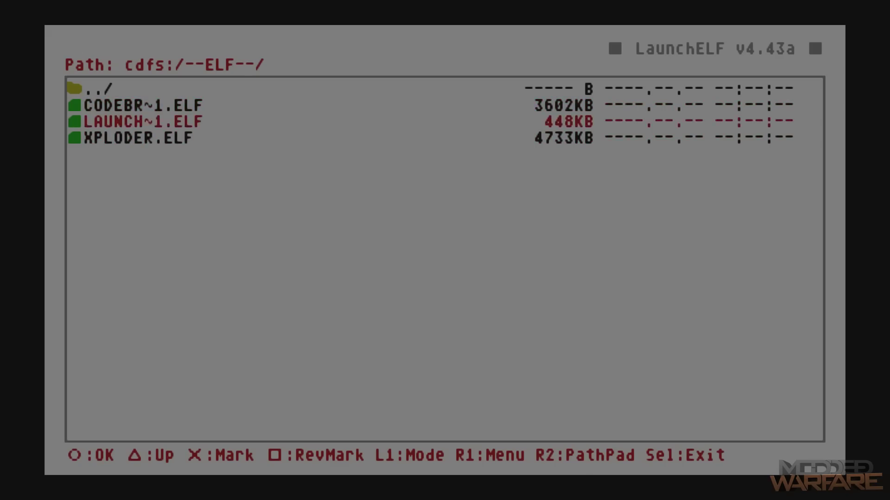
Launch the CodeBreaker ELF file and open its Select Cheats games list
{"action": "key", "text": "Up"}
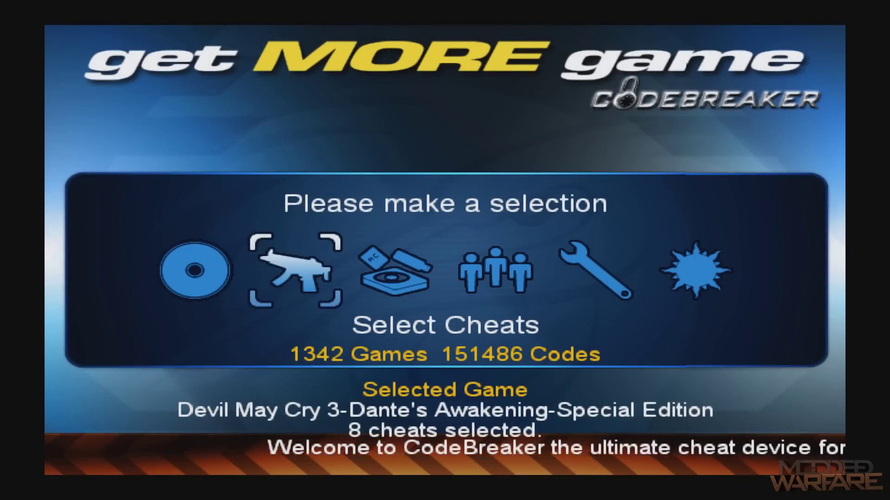
{"action": "key", "text": "Return"}
Find Devil May Cry 3-Dante's Awakening-Special Edition in the games list
{"action": "key", "text": "Down"}
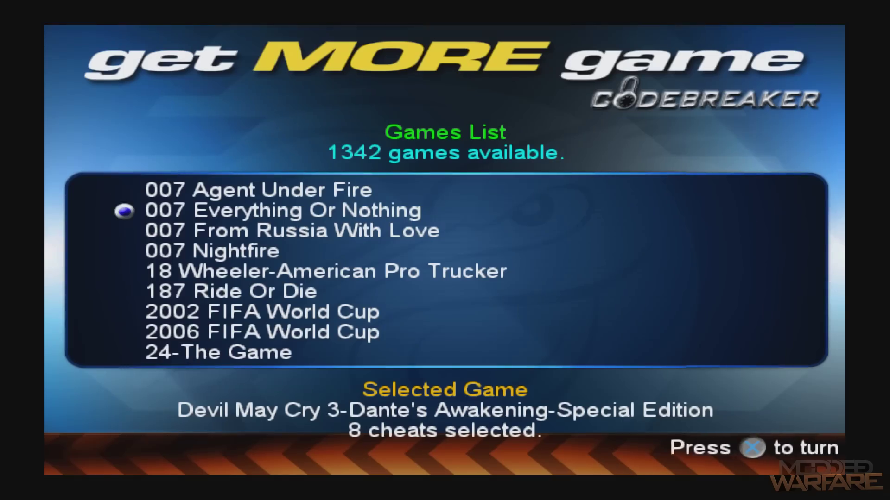
{"action": "key", "text": "Down"}
{"action": "key", "text": "Down"}
{"action": "key", "text": "Down"}
{"action": "key", "text": "Down"}
{"action": "key", "text": "Down"}
{"action": "key", "text": "Down"}
{"action": "key", "text": "Down"}
{"action": "key", "text": "Down"}
{"action": "key", "text": "Down"}
{"action": "key", "text": "Down"}
{"action": "key", "text": "Down"}
{"action": "key", "text": "Down"}
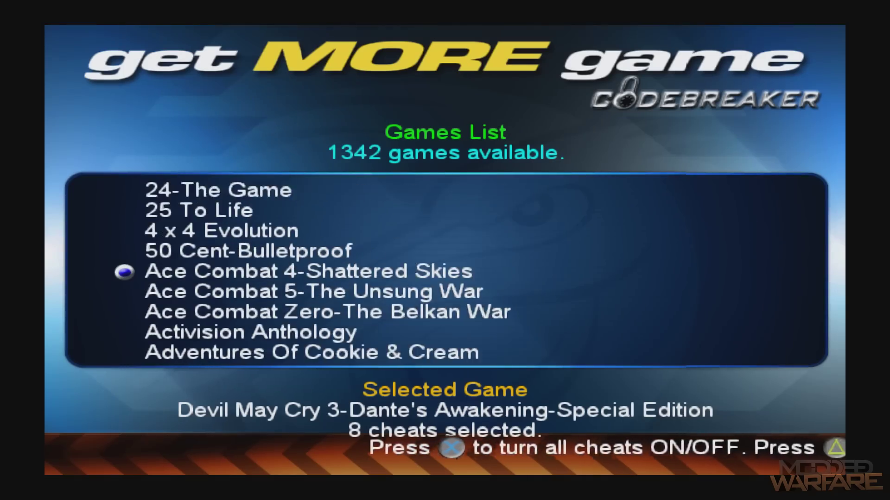
{"action": "key", "text": "Down"}
{"action": "key", "text": "Down"}
{"action": "key", "text": "Down"}
{"action": "key", "text": "Down"}
{"action": "key", "text": "Down"}
{"action": "key", "text": "Down"}
{"action": "key", "text": "Down"}
{"action": "key", "text": "Down"}
{"action": "key", "text": "Down"}
{"action": "key", "text": "Down"}
{"action": "key", "text": "Down"}
{"action": "key", "text": "Down"}
{"action": "key", "text": "Down"}
{"action": "key", "text": "Down"}
{"action": "key", "text": "Down"}
{"action": "key", "text": "Down"}
{"action": "key", "text": "Down"}
{"action": "key", "text": "Down"}
{"action": "key", "text": "Down"}
{"action": "key", "text": "Down"}
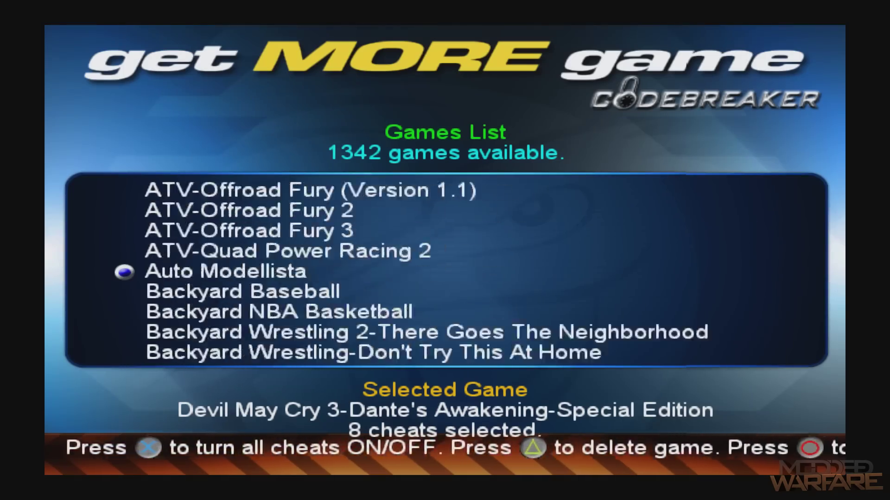
{"action": "key", "text": "Down"}
{"action": "key", "text": "Down"}
{"action": "key", "text": "Down"}
{"action": "key", "text": "Down"}
{"action": "key", "text": "Down"}
{"action": "key", "text": "Down"}
{"action": "key", "text": "Down"}
{"action": "key", "text": "Down"}
{"action": "key", "text": "Down"}
{"action": "key", "text": "Down"}
{"action": "key", "text": "Down"}
{"action": "key", "text": "Down"}
{"action": "key", "text": "Down"}
{"action": "key", "text": "Down"}
{"action": "key", "text": "Down"}
{"action": "key", "text": "Down"}
{"action": "key", "text": "Down"}
{"action": "key", "text": "Down"}
{"action": "key", "text": "Down"}
{"action": "key", "text": "Down"}
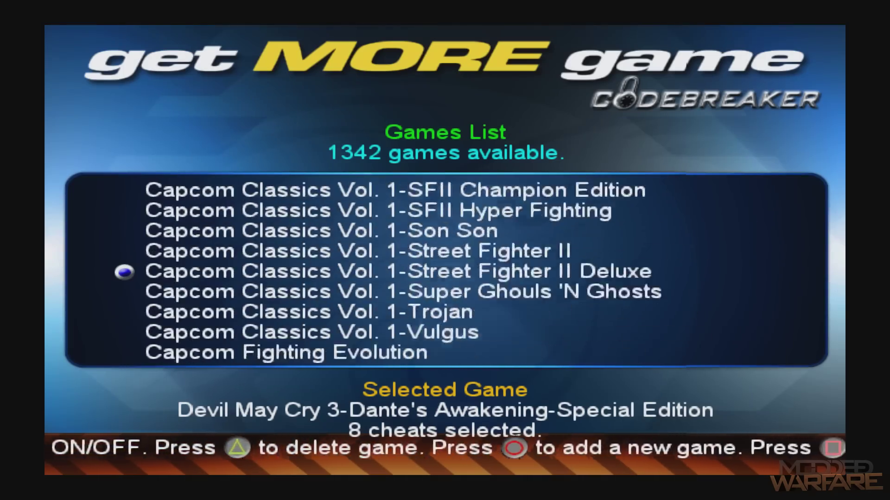
{"action": "key", "text": "Down"}
{"action": "key", "text": "Down"}
{"action": "key", "text": "Down"}
{"action": "key", "text": "Down"}
{"action": "key", "text": "Down"}
{"action": "key", "text": "Down"}
{"action": "key", "text": "Down"}
{"action": "key", "text": "Down"}
{"action": "key", "text": "Down"}
{"action": "key", "text": "Down"}
{"action": "key", "text": "Down"}
{"action": "key", "text": "Down"}
{"action": "key", "text": "Down"}
{"action": "key", "text": "Down"}
{"action": "key", "text": "Down"}
{"action": "key", "text": "Down"}
{"action": "key", "text": "Down"}
{"action": "key", "text": "Down"}
{"action": "key", "text": "Down"}
{"action": "key", "text": "Down"}
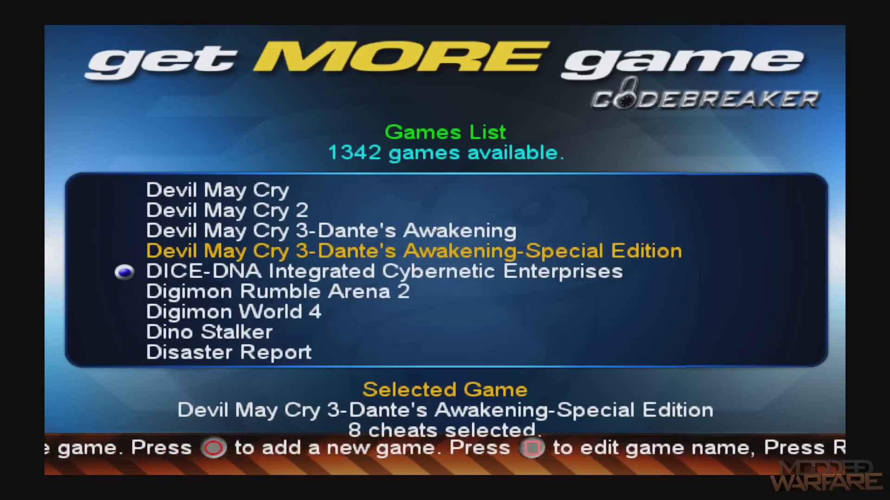
{"action": "key", "text": "Up"}
{"action": "key", "text": "Up"}
{"action": "key", "text": "Up"}
{"action": "key", "text": "Up"}
{"action": "key", "text": "Down"}
{"action": "key", "text": "Down"}
{"action": "key", "text": "Down"}
{"action": "key", "text": "Down"}
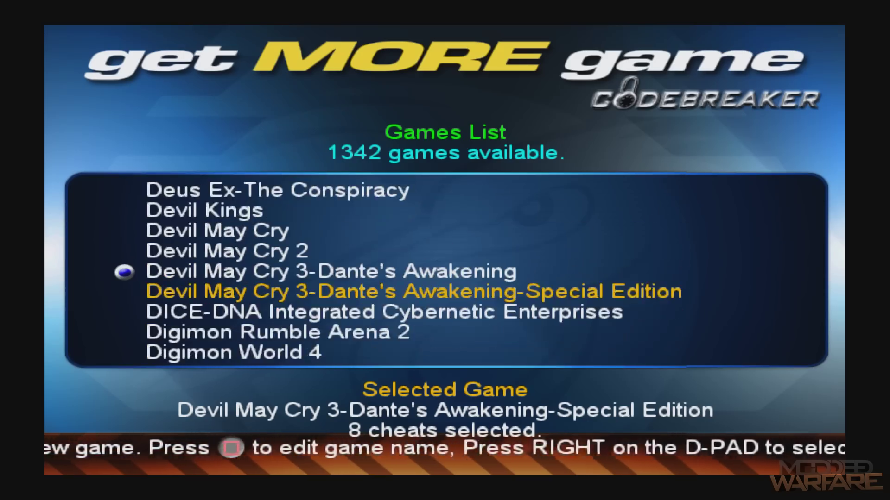
{"action": "key", "text": "Up"}
{"action": "key", "text": "Down"}
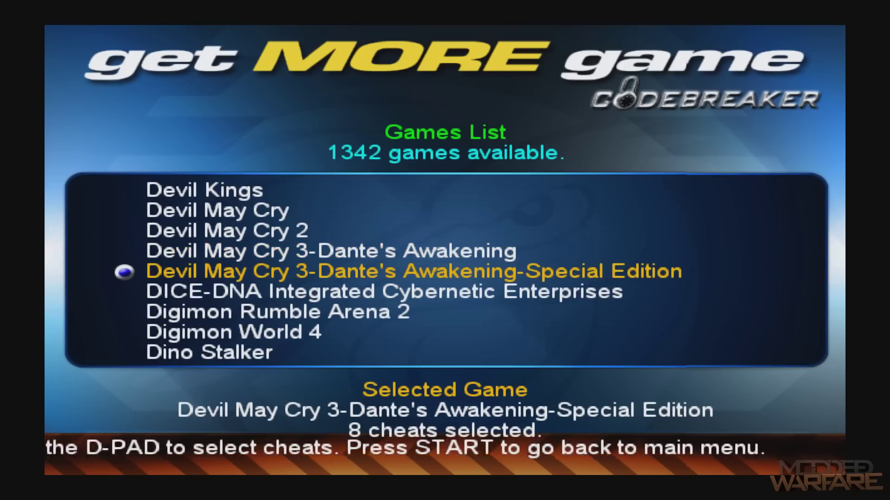
Turn off all cheats for Devil May Cry 3-Dante's Awakening-Special Edition and open its cheats list
{"action": "key", "text": "Down"}
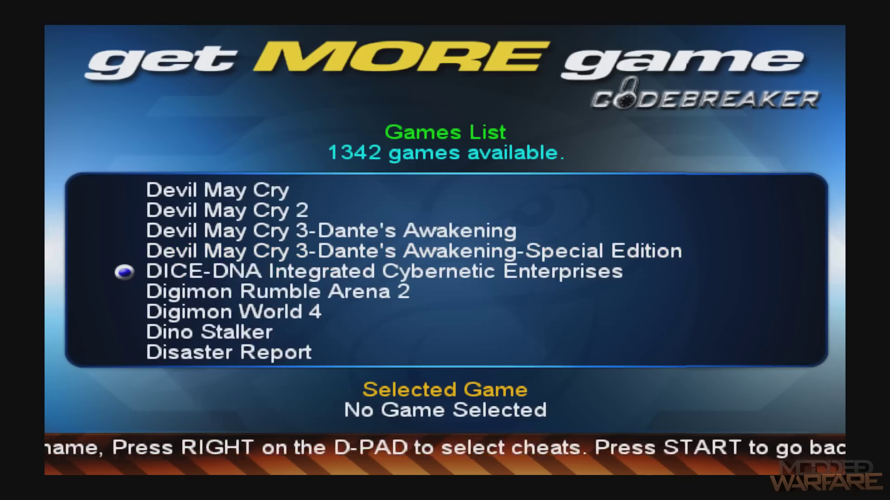
{"action": "key", "text": "Up"}
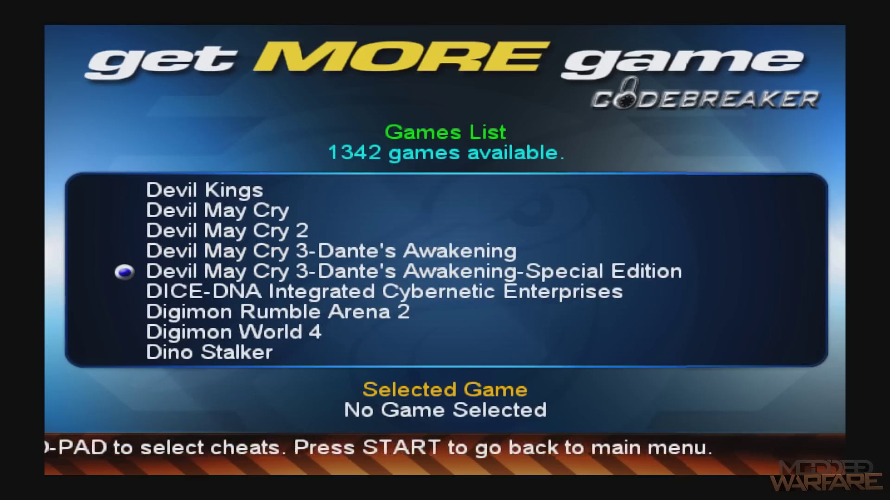
{"action": "key", "text": "Return"}
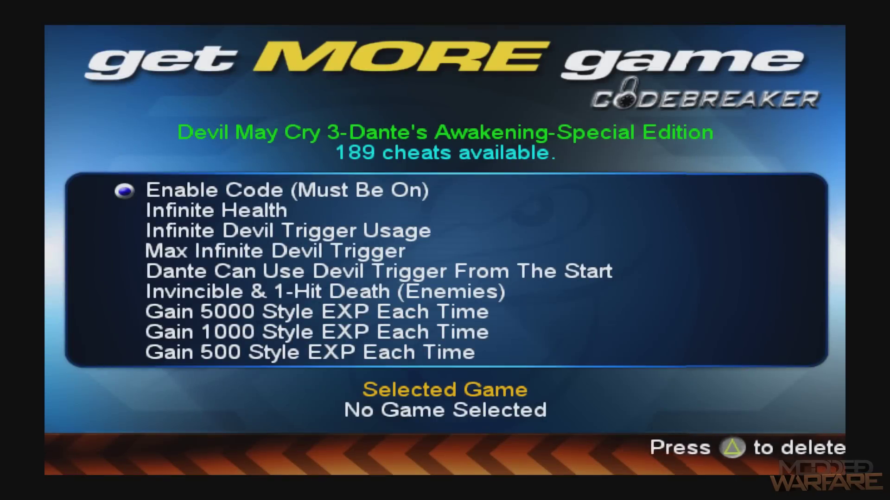
Look through the game's cheats from Enable Code (Must Be On) to the Red Orbs Worth entries, and return to the list's start
{"action": "key", "text": "Down"}
{"action": "key", "text": "Down"}
{"action": "key", "text": "Up"}
{"action": "key", "text": "Up"}
{"action": "key", "text": "Down"}
{"action": "key", "text": "Down"}
{"action": "key", "text": "Up"}
{"action": "key", "text": "Up"}
{"action": "key", "text": "Down"}
{"action": "key", "text": "Down"}
{"action": "key", "text": "Down"}
{"action": "key", "text": "Down"}
{"action": "key", "text": "Down"}
{"action": "key", "text": "Down"}
{"action": "key", "text": "Down"}
{"action": "key", "text": "Down"}
{"action": "key", "text": "Down"}
{"action": "key", "text": "Down"}
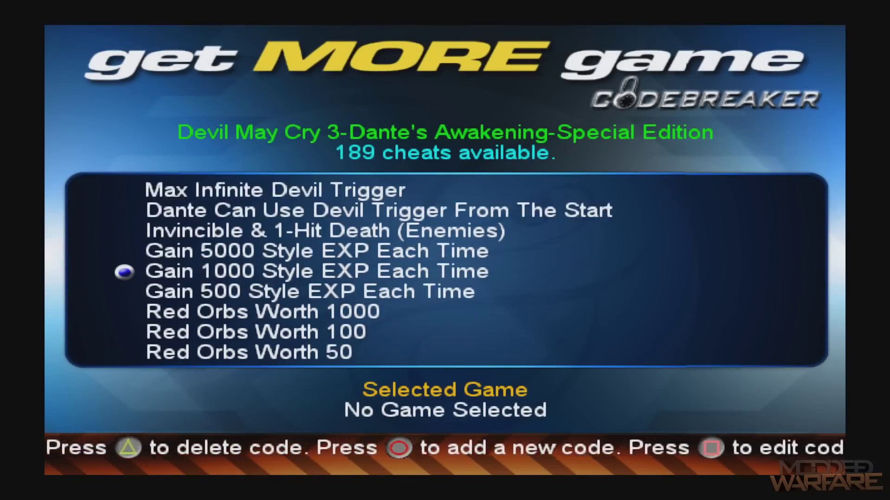
{"action": "key", "text": "Down"}
{"action": "key", "text": "Down"}
{"action": "key", "text": "Down"}
{"action": "key", "text": "Up"}
{"action": "key", "text": "Page_Up"}
Turn on the Infinite Health cheat
{"action": "key", "text": "Down"}
{"action": "key", "text": "Down"}
{"action": "key", "text": "Up"}
{"action": "key", "text": "Up"}
{"action": "key", "text": "Down"}
{"action": "key", "text": "Up"}
{"action": "key", "text": "Down"}
{"action": "key", "text": "Return"}
Turn on the Infinite Devil Trigger Usage cheat
{"action": "key", "text": "Down"}
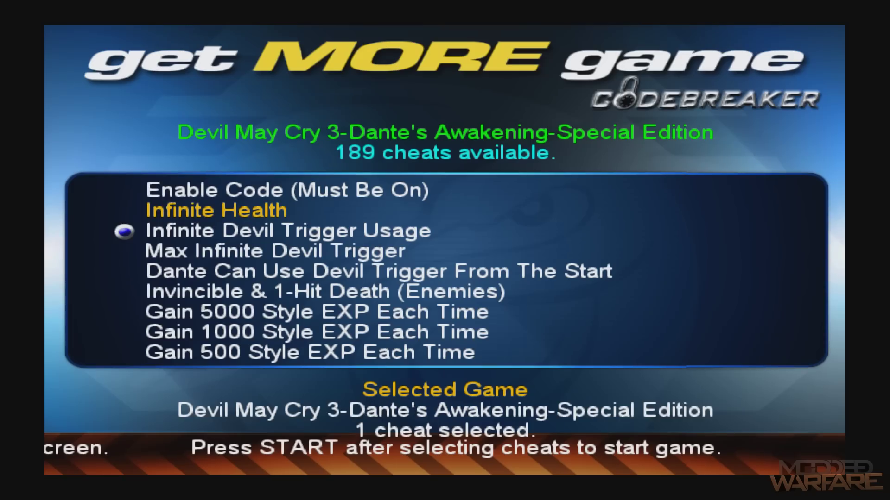
{"action": "key", "text": "Up"}
{"action": "key", "text": "Down"}
{"action": "key", "text": "Up"}
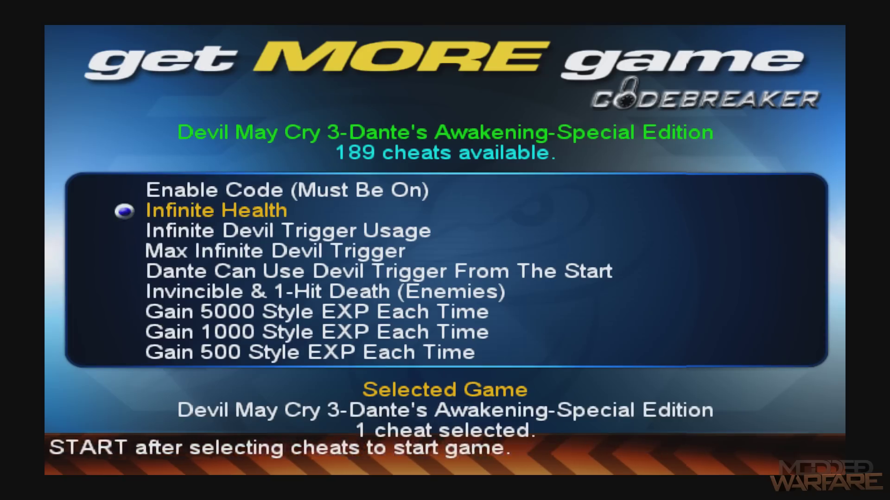
{"action": "key", "text": "Down"}
{"action": "key", "text": "Up"}
{"action": "key", "text": "Down"}
{"action": "key", "text": "Return"}
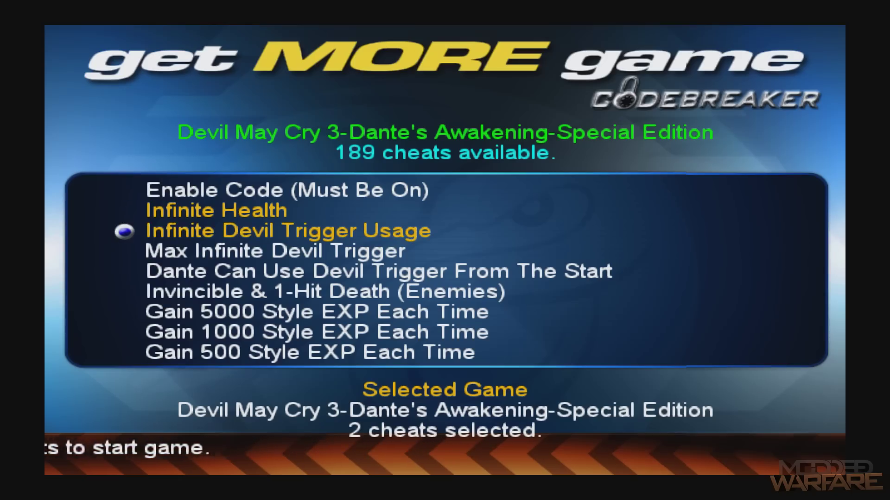
Turn on the Max Infinite Devil Trigger and Dante Can Use Devil Trigger From The Start cheats
{"action": "key", "text": "Down"}
{"action": "key", "text": "Return"}
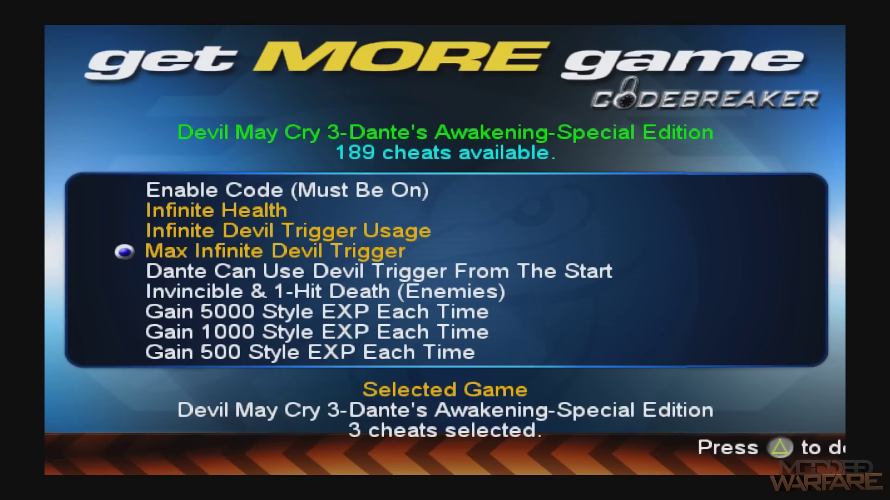
{"action": "key", "text": "Down"}
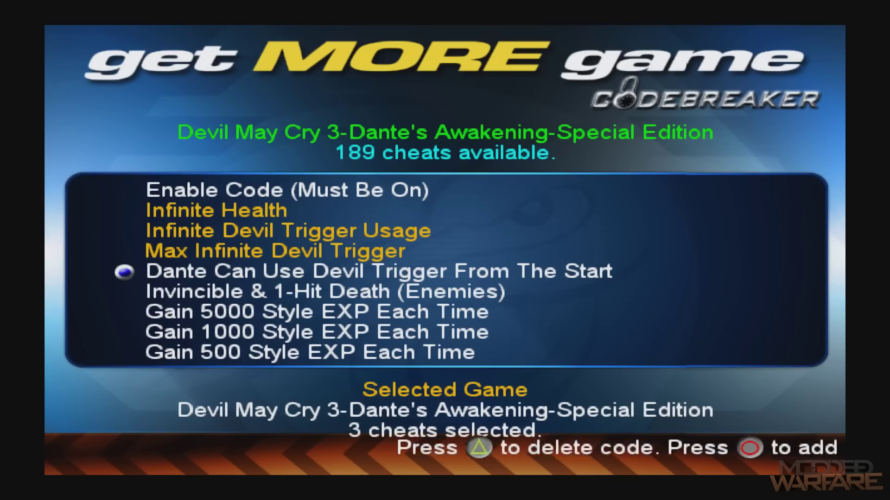
{"action": "key", "text": "Return"}
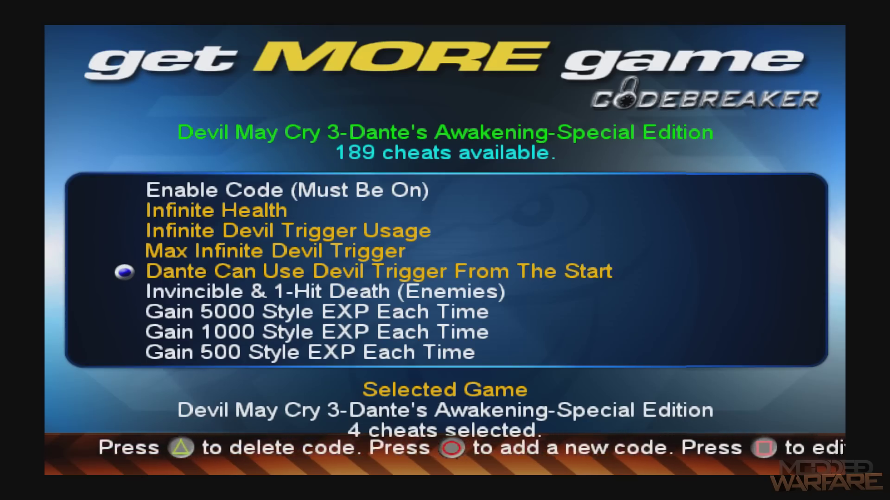
Turn on the Invincible & 1-Hit Death (Enemies) and Gain 5000 Style EXP Each Time cheats
{"action": "key", "text": "Down"}
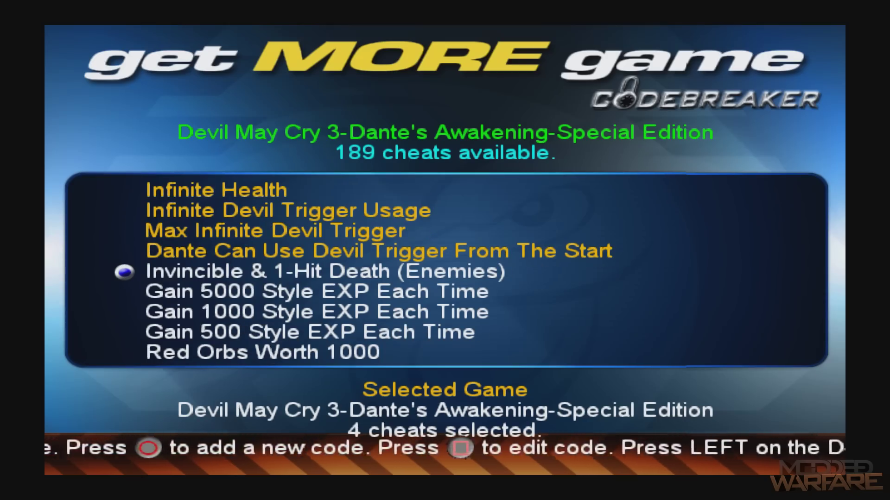
{"action": "key", "text": "Return"}
{"action": "key", "text": "Down"}
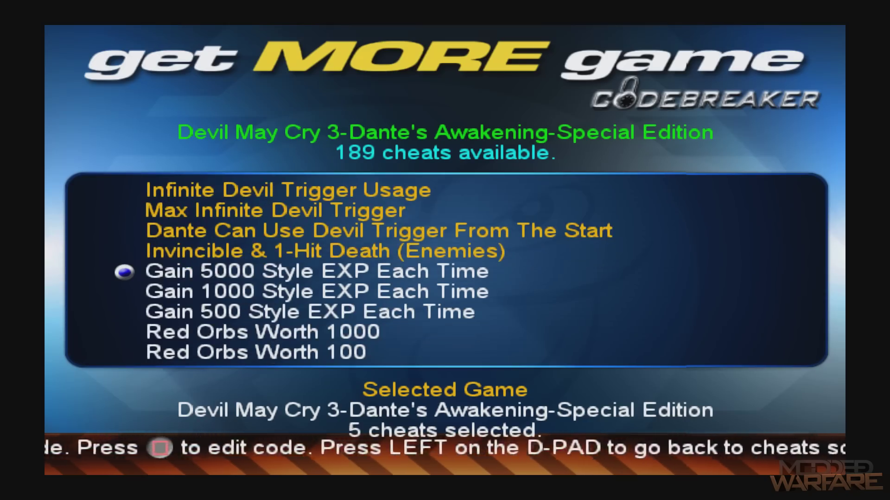
{"action": "key", "text": "Down"}
{"action": "key", "text": "Up"}
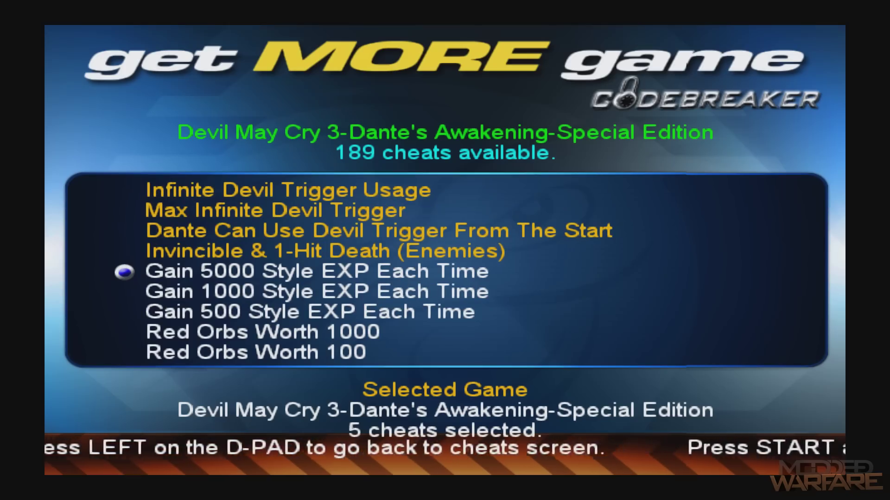
{"action": "key", "text": "Return"}
Turn on the Red Orbs Worth 1000 cheat
{"action": "key", "text": "Down"}
{"action": "key", "text": "Down"}
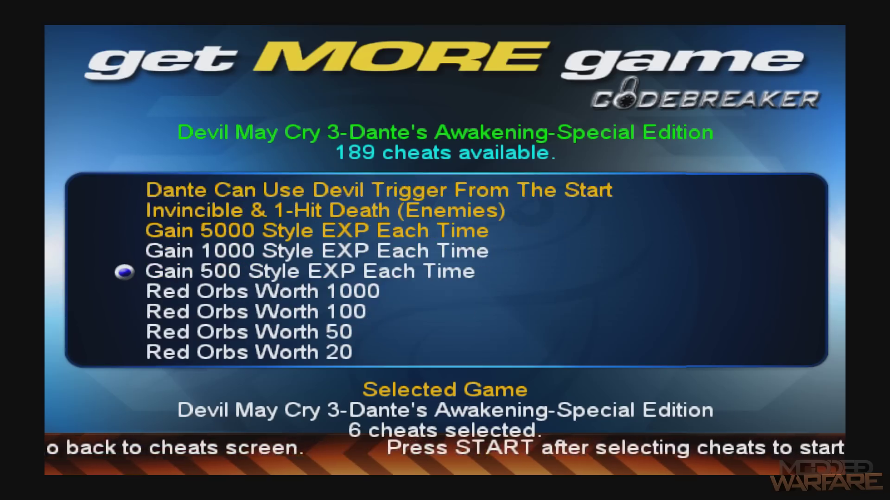
{"action": "key", "text": "Down"}
{"action": "key", "text": "Return"}
Look through the remaining red orb cheats, from Red Orbs Worth 100 to the Buying Items and Gun Enhancements entries
{"action": "key", "text": "Down"}
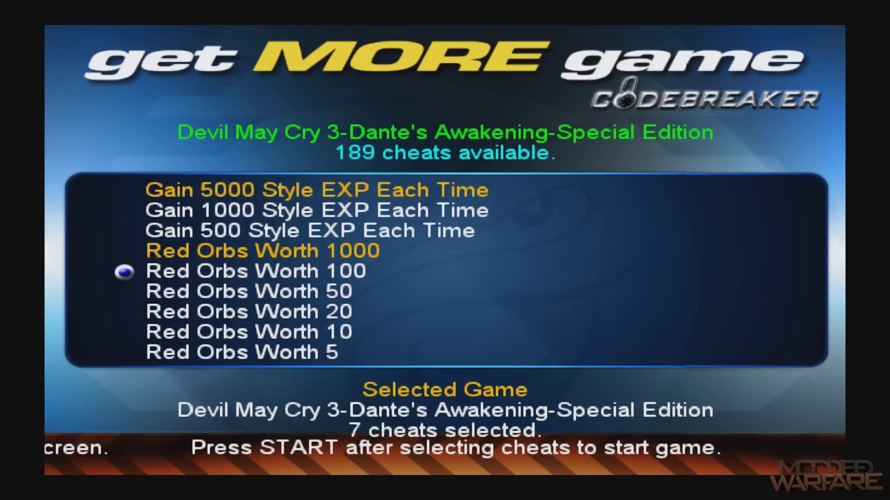
{"action": "key", "text": "Down"}
{"action": "key", "text": "Down"}
{"action": "key", "text": "Down"}
{"action": "key", "text": "Down"}
{"action": "key", "text": "Down"}
{"action": "key", "text": "Down"}
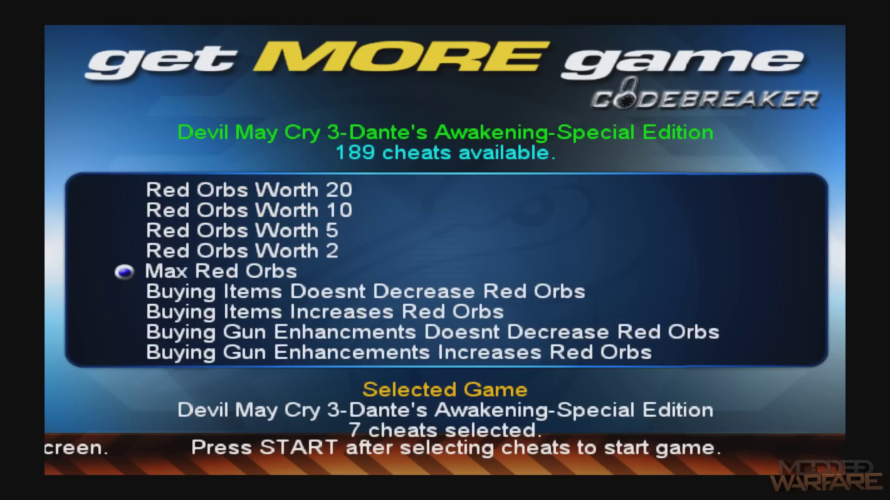
{"action": "key", "text": "Down"}
{"action": "key", "text": "Up"}
{"action": "key", "text": "Down"}
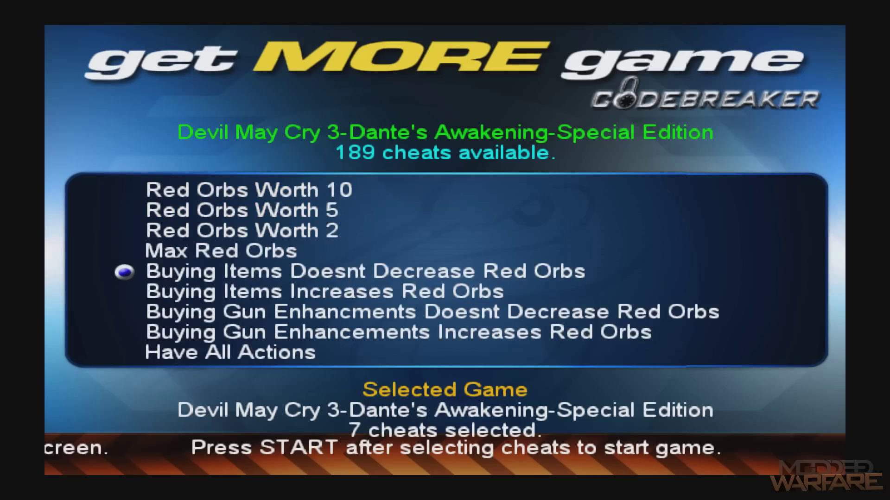
{"action": "key", "text": "Down"}
{"action": "key", "text": "Down"}
Go back up the cheat list to review the cheats already turned on near its beginning
{"action": "key", "text": "Up"}
{"action": "key", "text": "Up"}
{"action": "key", "text": "Up"}
{"action": "key", "text": "Up"}
{"action": "key", "text": "Up"}
{"action": "key", "text": "Up"}
{"action": "key", "text": "Up"}
{"action": "key", "text": "Up"}
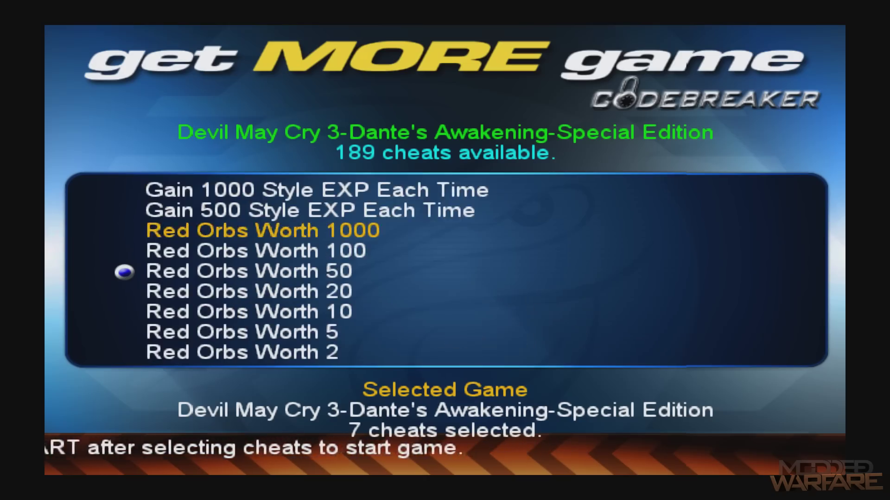
{"action": "key", "text": "Up"}
{"action": "key", "text": "Up"}
{"action": "key", "text": "Up"}
{"action": "key", "text": "Up"}
{"action": "key", "text": "Up"}
{"action": "key", "text": "Up"}
{"action": "key", "text": "Up"}
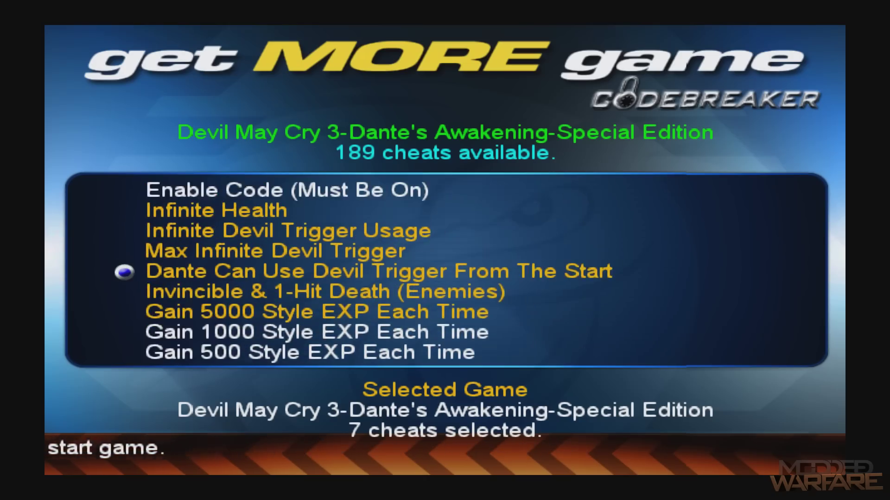
{"action": "key", "text": "Down"}
{"action": "key", "text": "Down"}
{"action": "key", "text": "Up"}
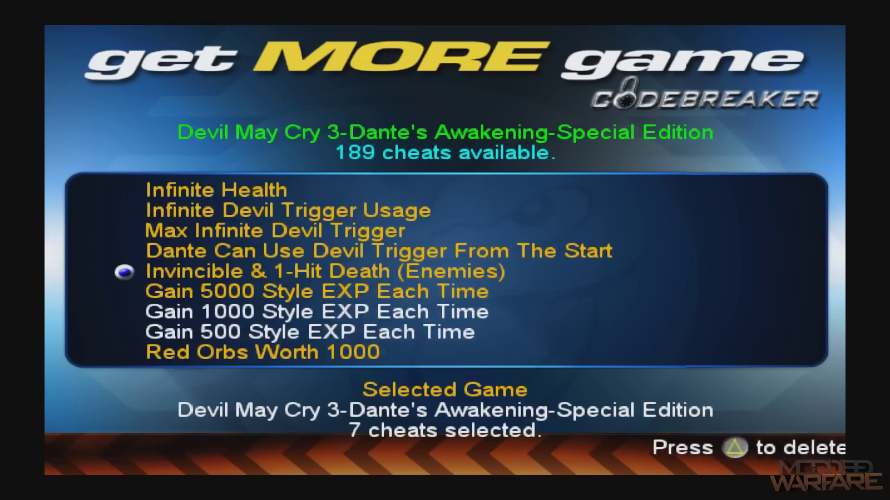
{"action": "key", "text": "Down"}
{"action": "key", "text": "Up"}
{"action": "key", "text": "Down"}
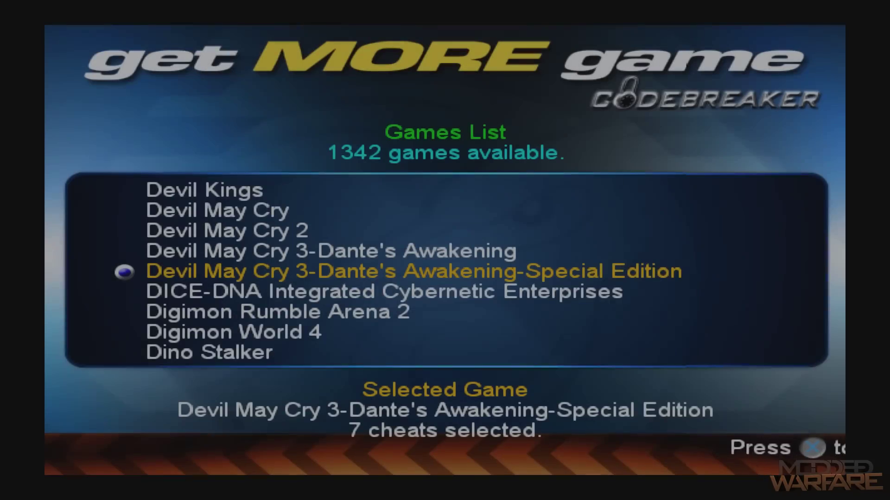
{"action": "key", "text": "Up"}
{"action": "key", "text": "Down"}
{"action": "key", "text": "Up"}
{"action": "key", "text": "Down"}
{"action": "key", "text": "Down"}
{"action": "key", "text": "Down"}
{"action": "key", "text": "Up"}
{"action": "key", "text": "Up"}
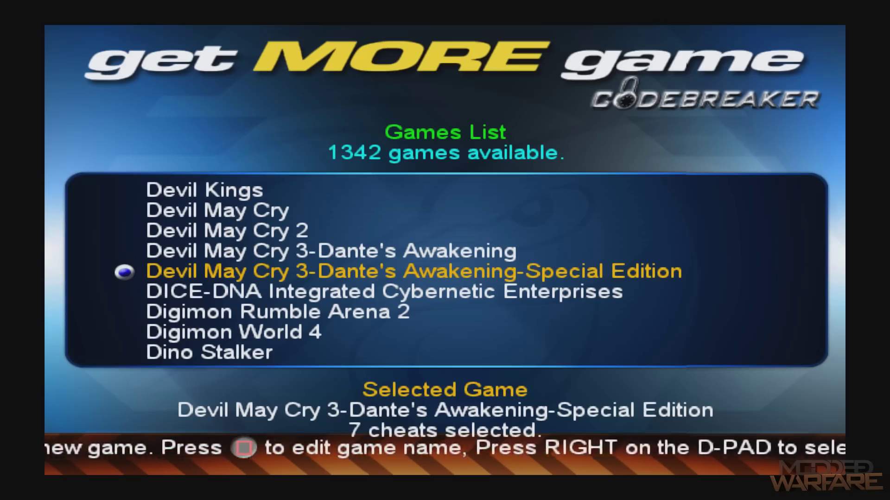
Return from the games list to the main selection screen, then start the game and continue past the insert-game request
{"action": "key", "text": "Escape"}
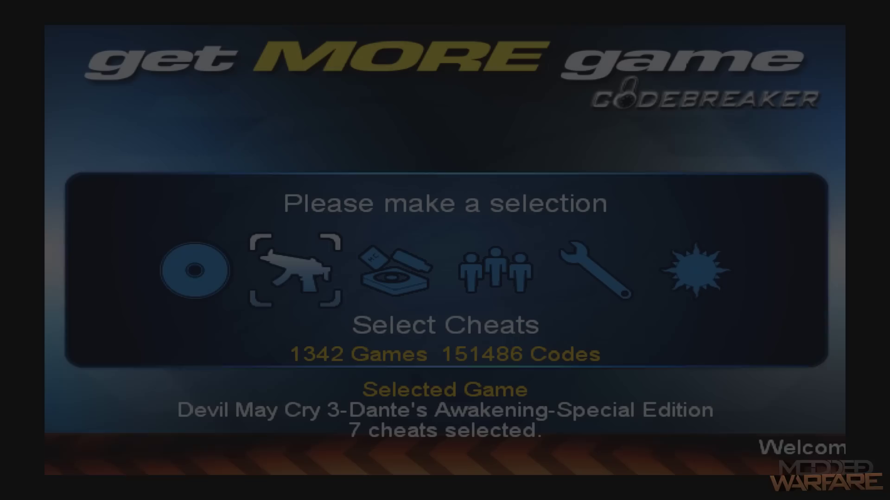
{"action": "key", "text": "Right"}
{"action": "key", "text": "Left"}
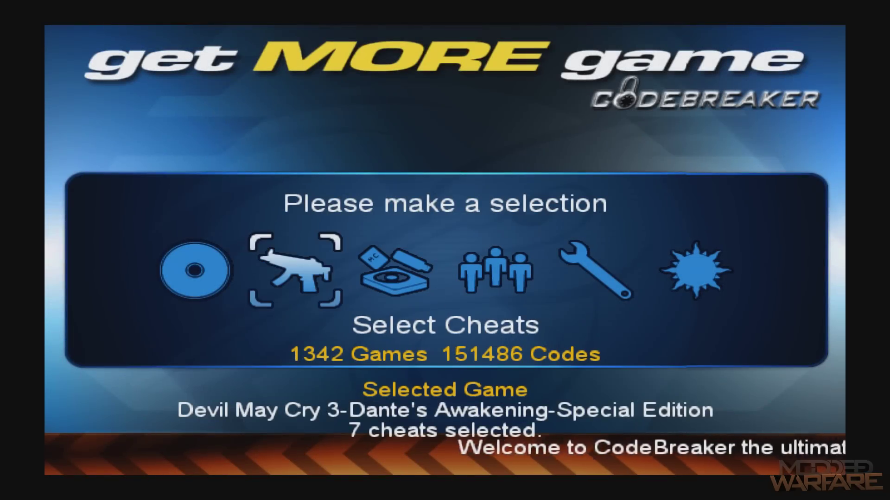
{"action": "key", "text": "Left"}
{"action": "key", "text": "Right"}
{"action": "key", "text": "Left"}
{"action": "key", "text": "Right"}
{"action": "key", "text": "Left"}
{"action": "key", "text": "Right"}
{"action": "key", "text": "Left"}
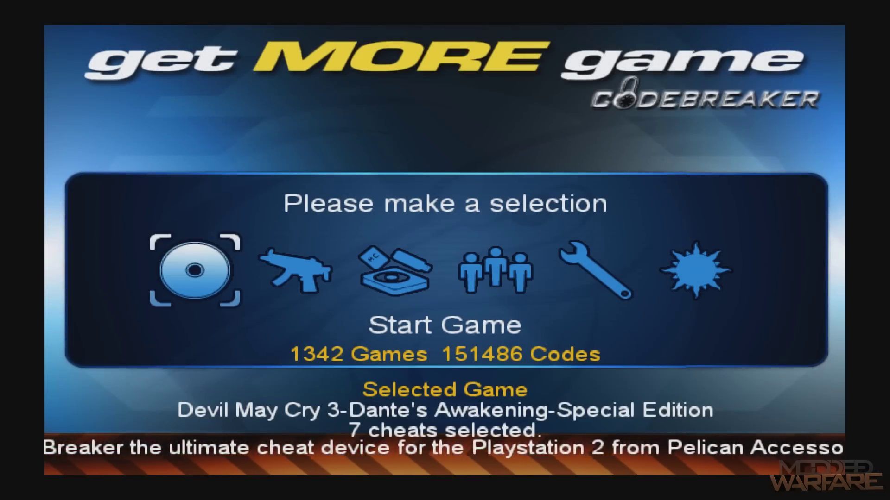
{"action": "key", "text": "Right"}
{"action": "key", "text": "Left"}
{"action": "key", "text": "Right"}
{"action": "key", "text": "Left"}
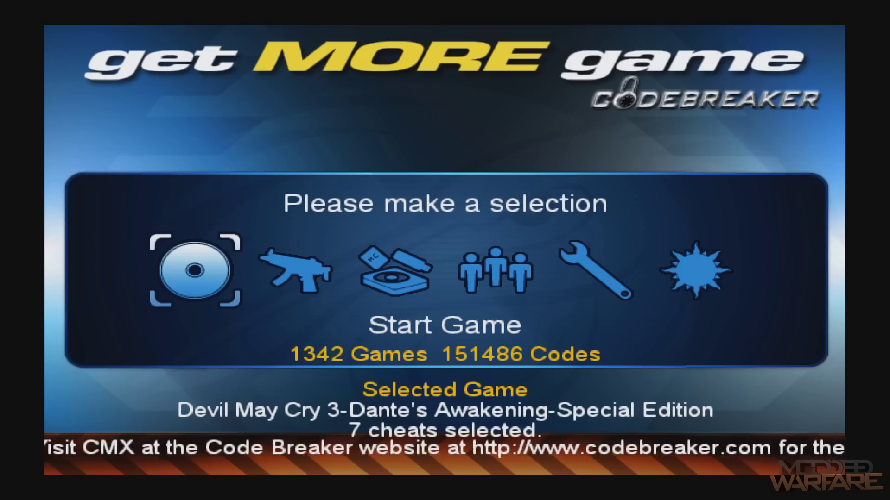
{"action": "key", "text": "Return"}
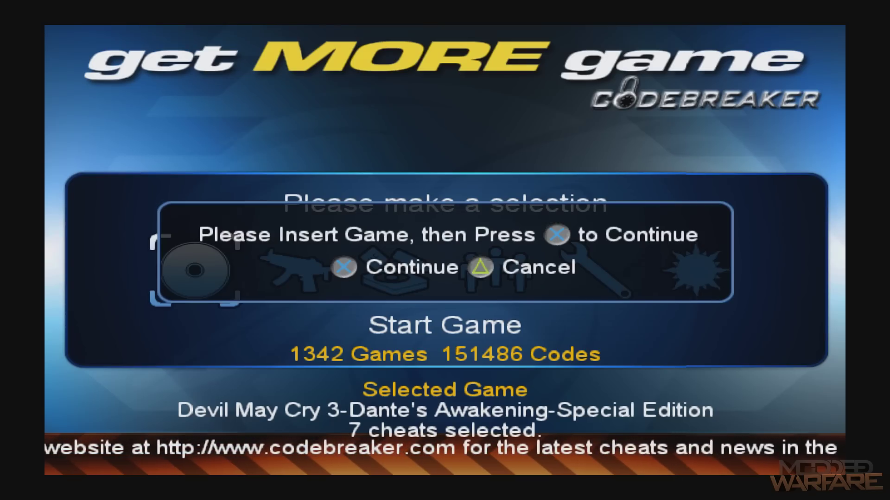
{"action": "key", "text": "Return"}
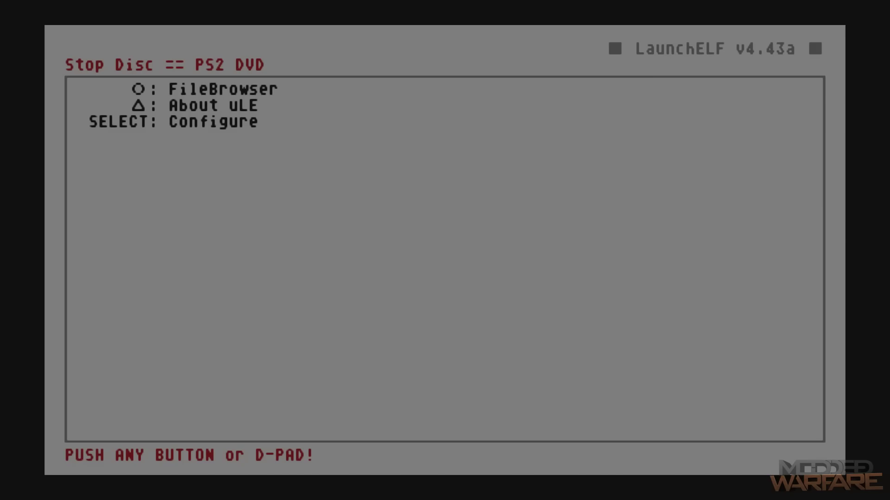
Open the FileBrowser in LaunchELF and enter the cdfs:/ device
{"action": "key", "text": "Down"}
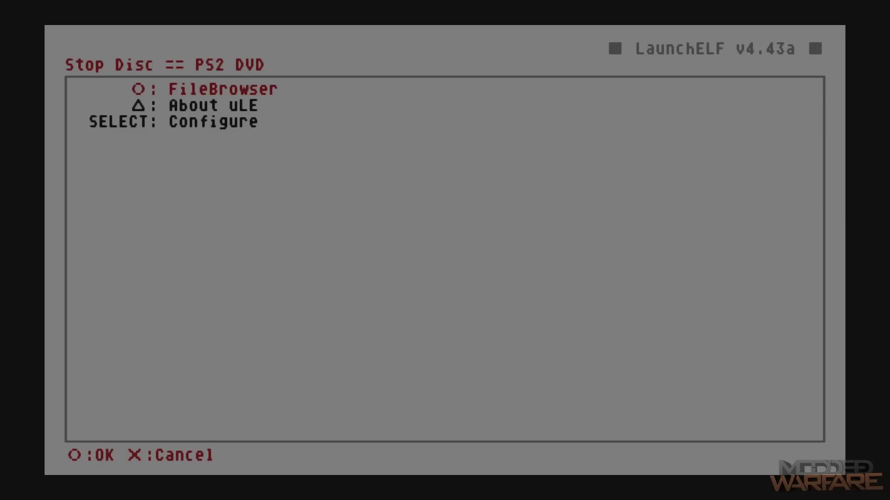
{"action": "key", "text": "Return"}
{"action": "key", "text": "Down"}
{"action": "key", "text": "Down"}
{"action": "key", "text": "Down"}
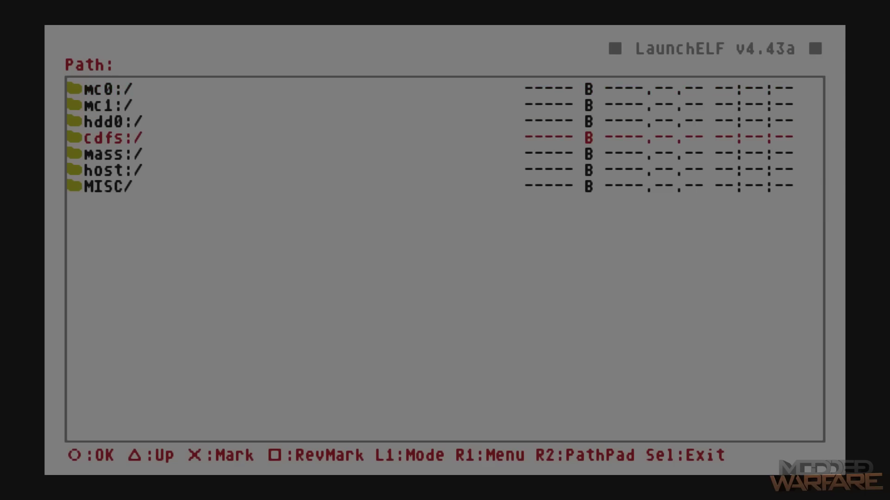
{"action": "key", "text": "Return"}
Select the game executable SLUS_213.61 in cdfs:/ and launch it
{"action": "key", "text": "Down"}
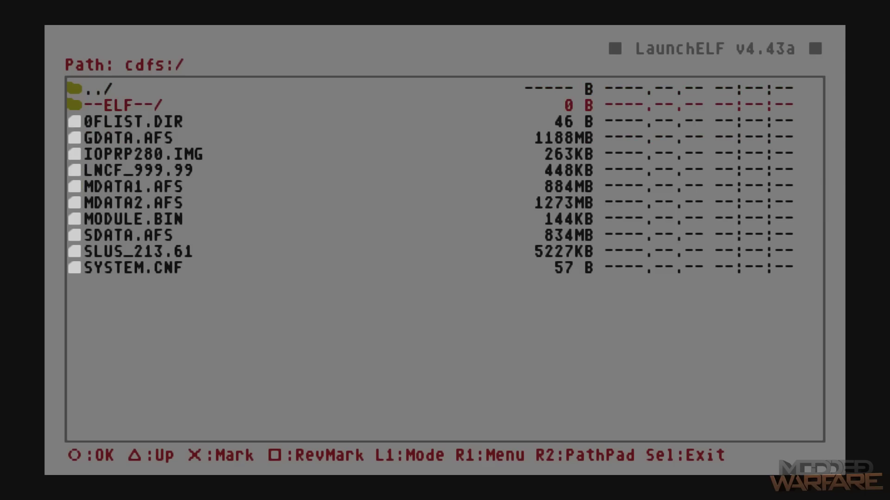
{"action": "key", "text": "Down"}
{"action": "key", "text": "Down"}
{"action": "key", "text": "Down"}
{"action": "key", "text": "Down"}
{"action": "key", "text": "Down"}
{"action": "key", "text": "Down"}
{"action": "key", "text": "Down"}
{"action": "key", "text": "Down"}
{"action": "key", "text": "Down"}
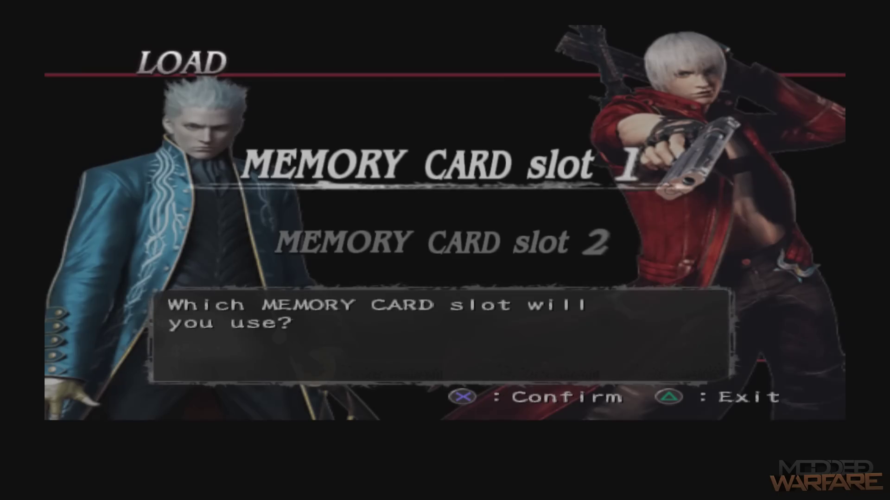
Choose MEMORY CARD slot 1 as the source for loading a saved game
{"action": "key", "text": "Return"}
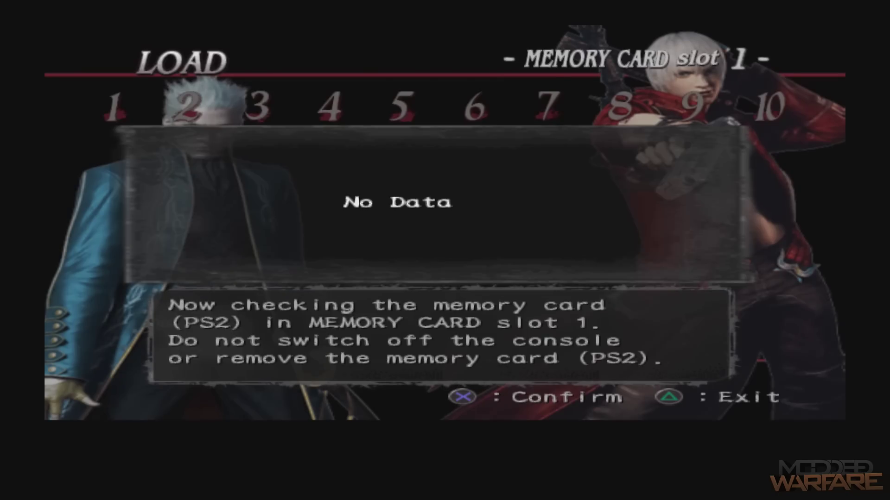